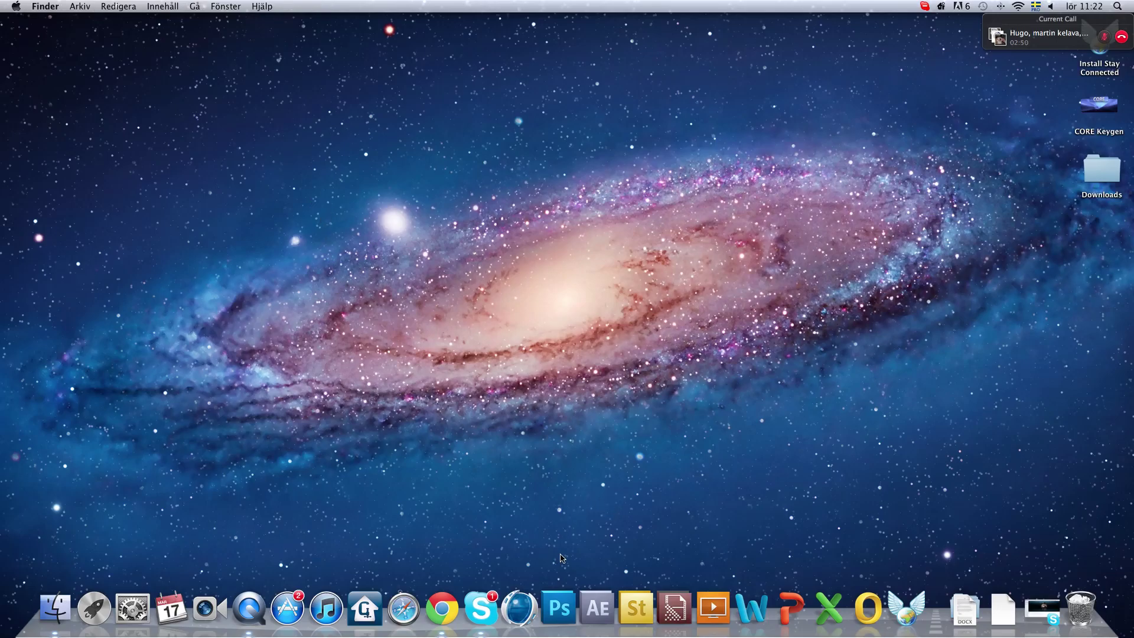
Step: Launch Adobe After Effects CS5 from its Dock icon
left_click(597, 603)
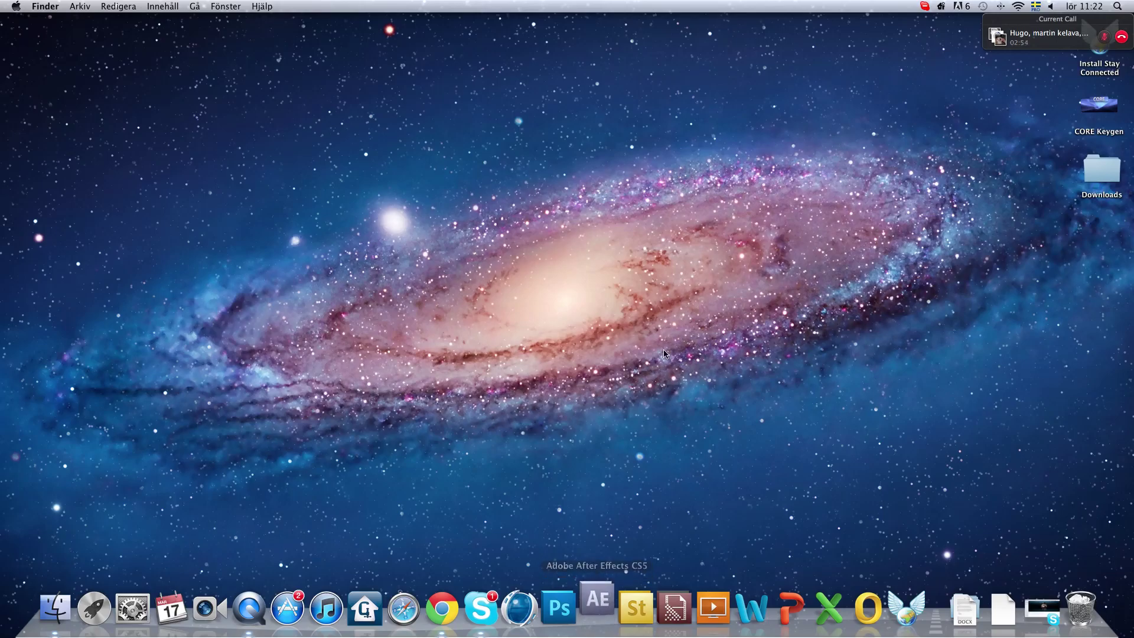
left_click_drag(452, 145, 683, 278)
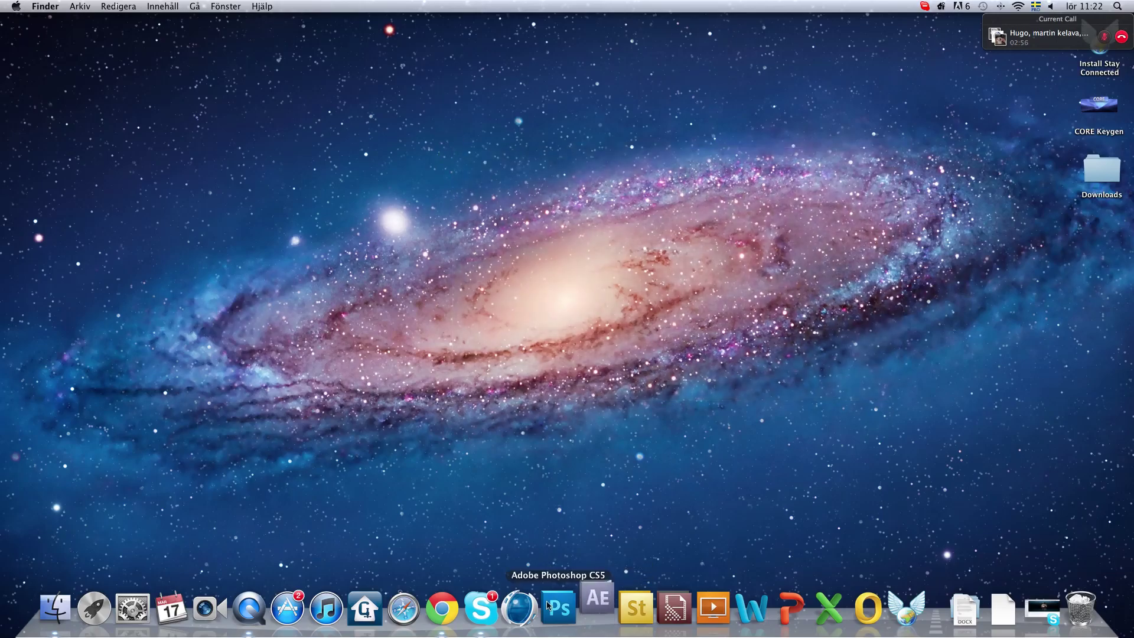
Step: Check the Skype group call's latest chat messages, then minimize the Skype window
left_click(481, 607)
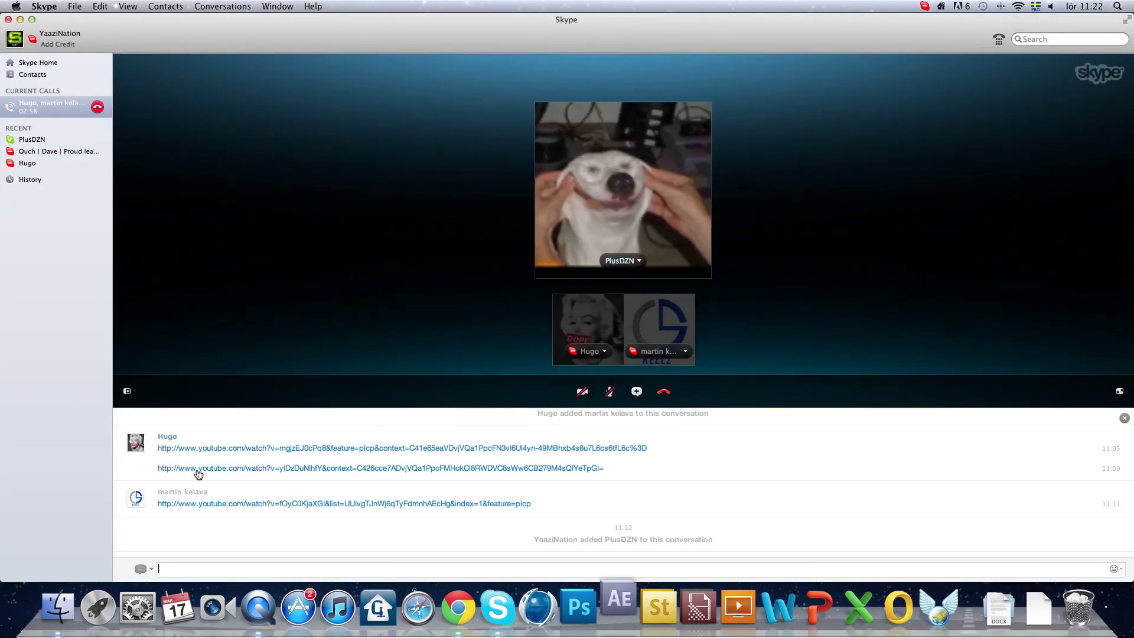
scroll(372, 506, "down", 10)
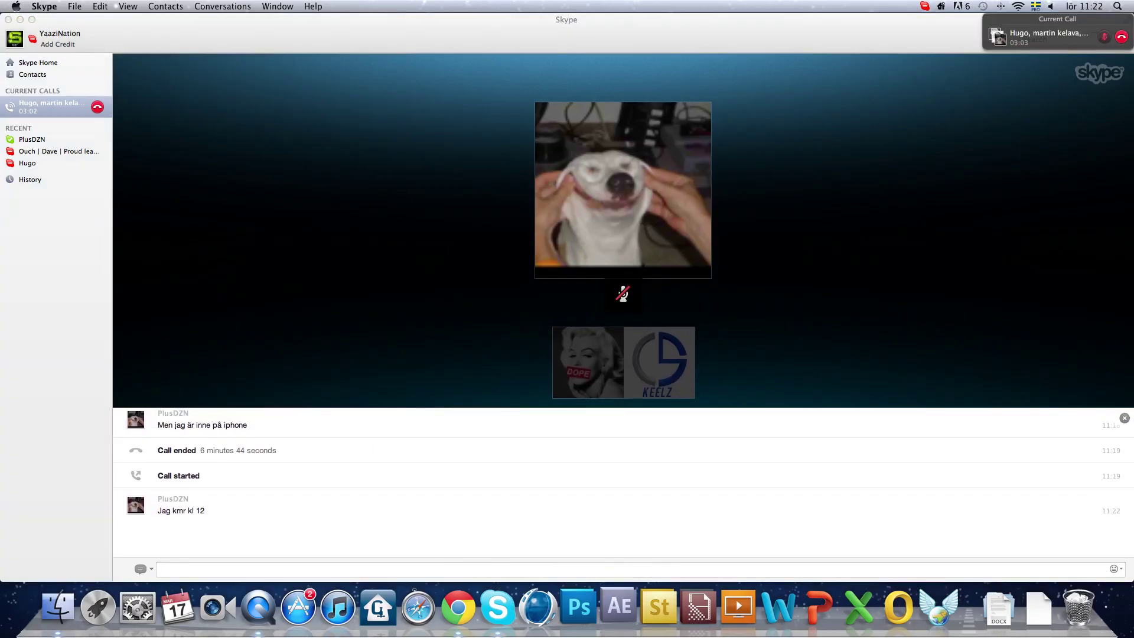
left_click(21, 20)
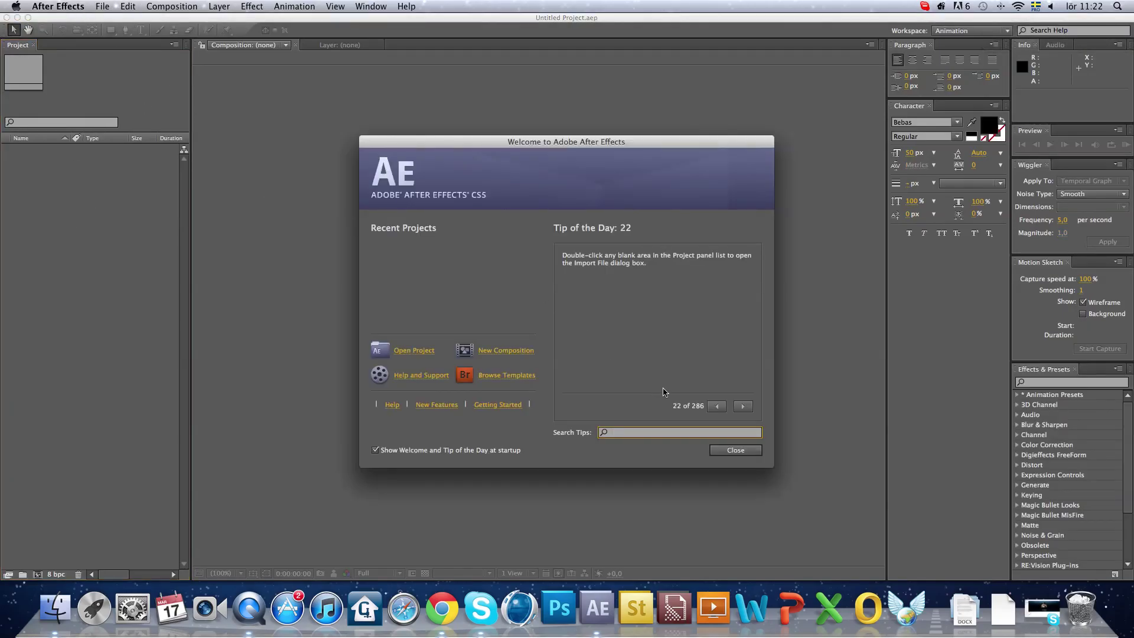
Step: Dismiss the welcome screen and start a new composition using the Custom preset
left_click(735, 452)
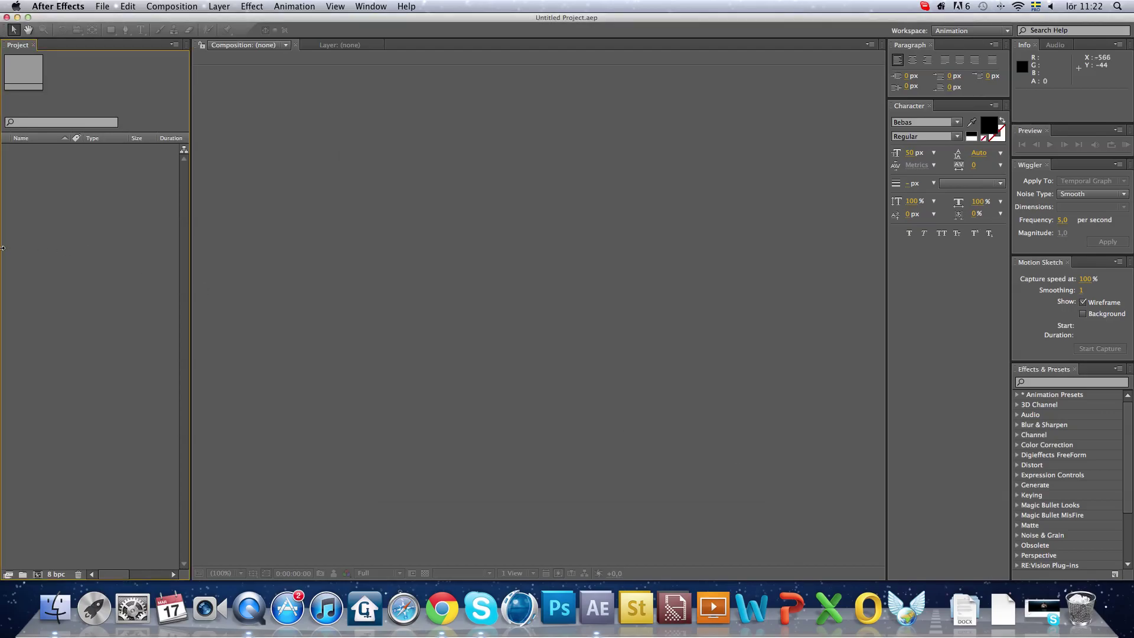
left_click(159, 7)
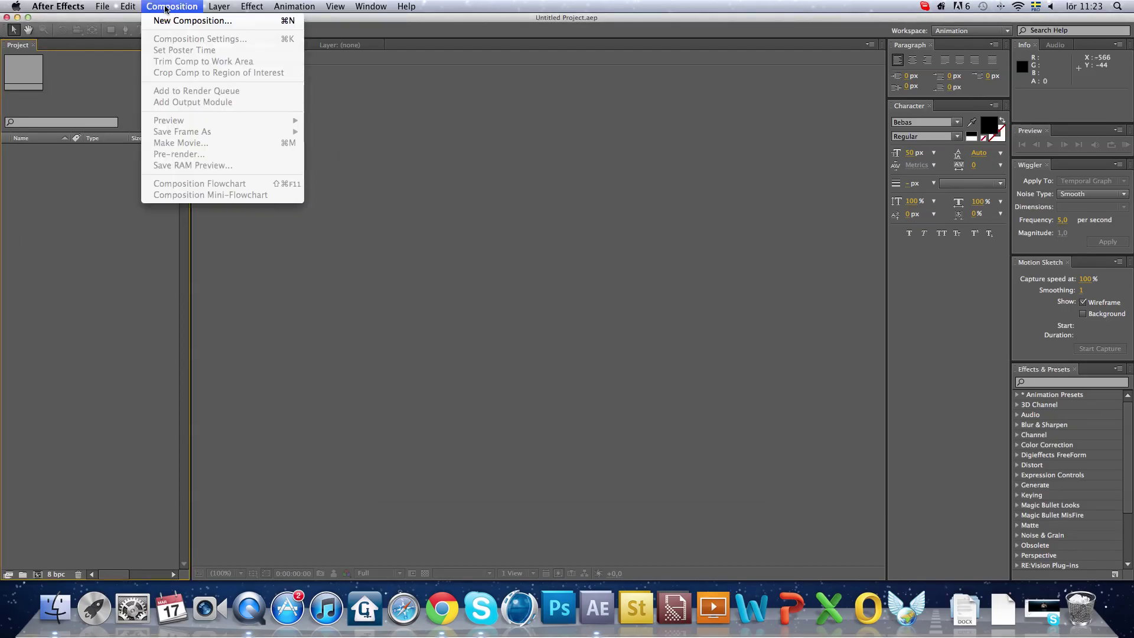
left_click(210, 22)
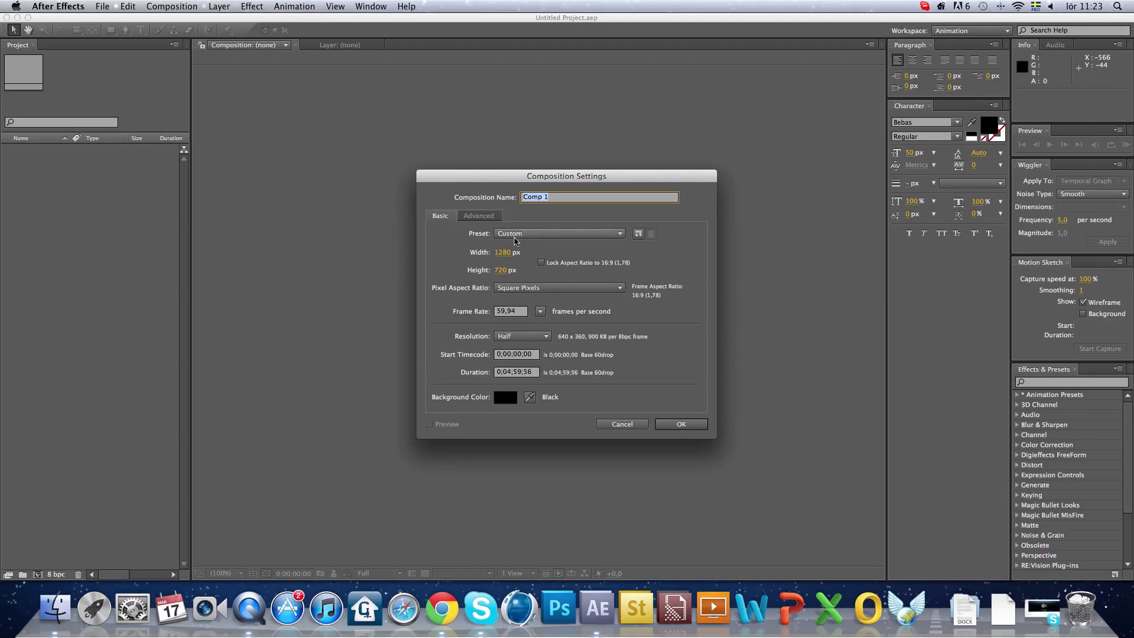
left_click(520, 234)
left_click(523, 226)
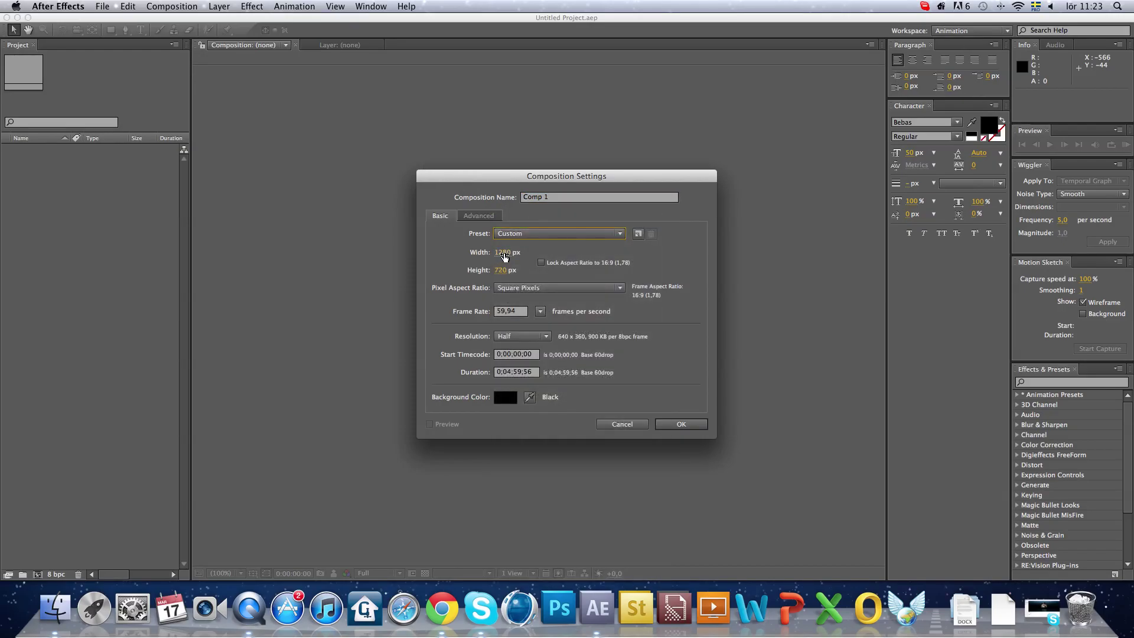
Step: Set Square Pixels, 59,94 fps, Half resolution and a black background color
left_click(513, 288)
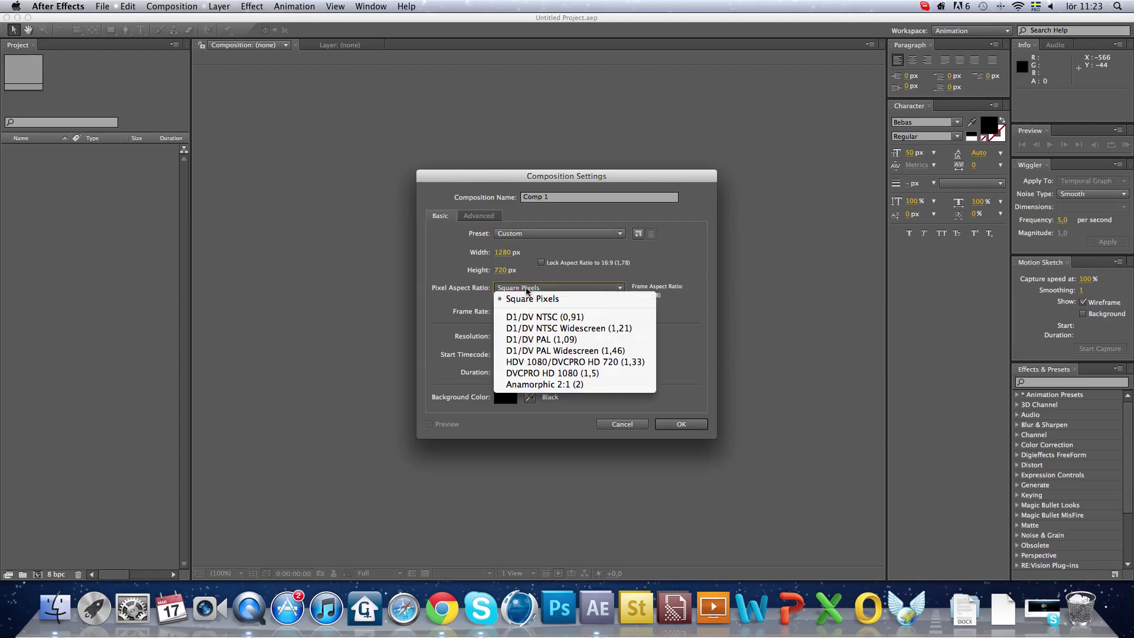
left_click(514, 291)
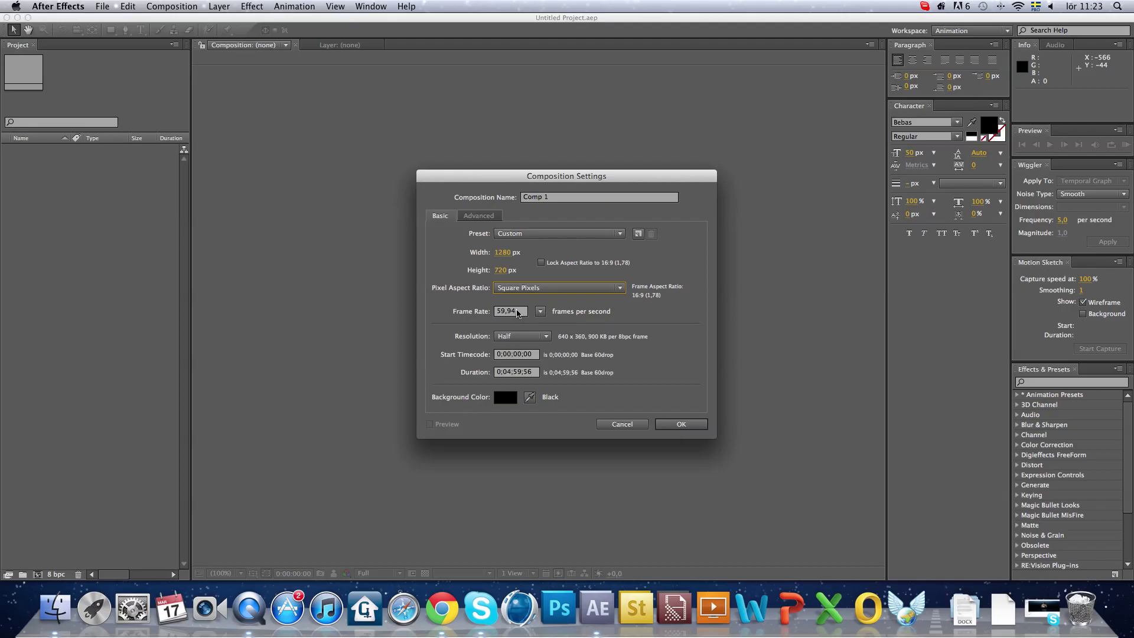
left_click_drag(517, 313, 471, 313)
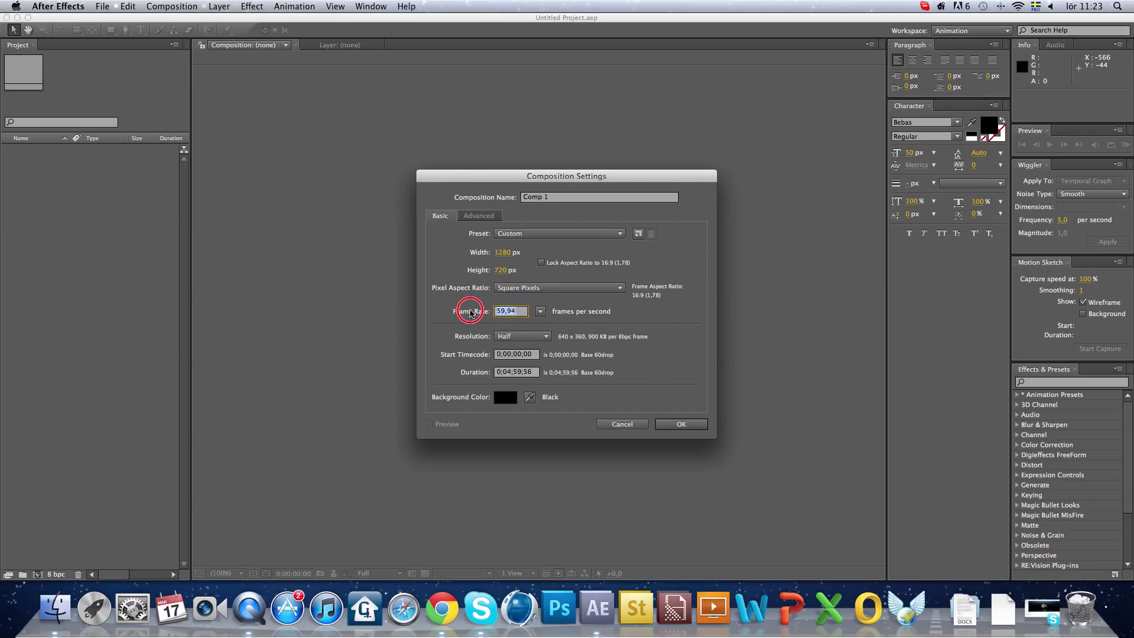
left_click(520, 336)
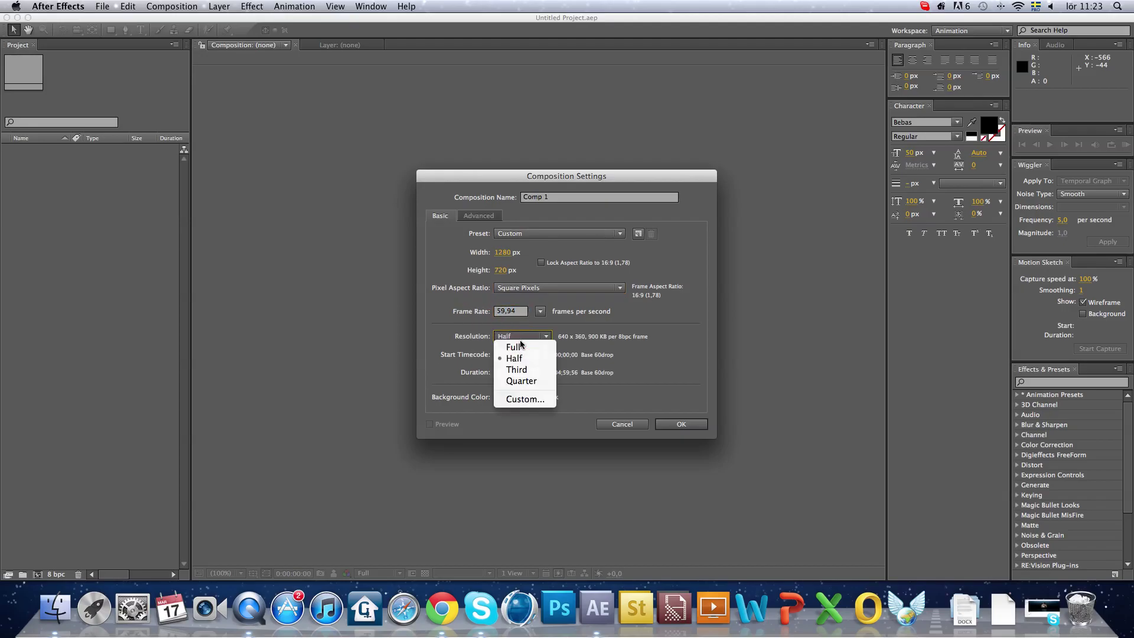
left_click(515, 359)
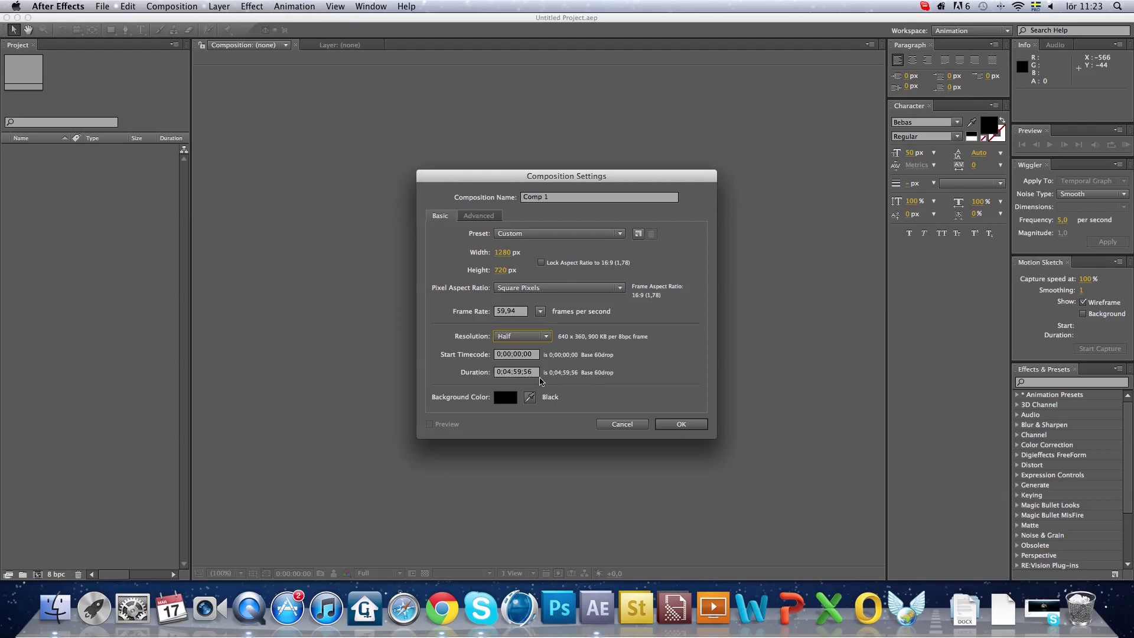
left_click(506, 397)
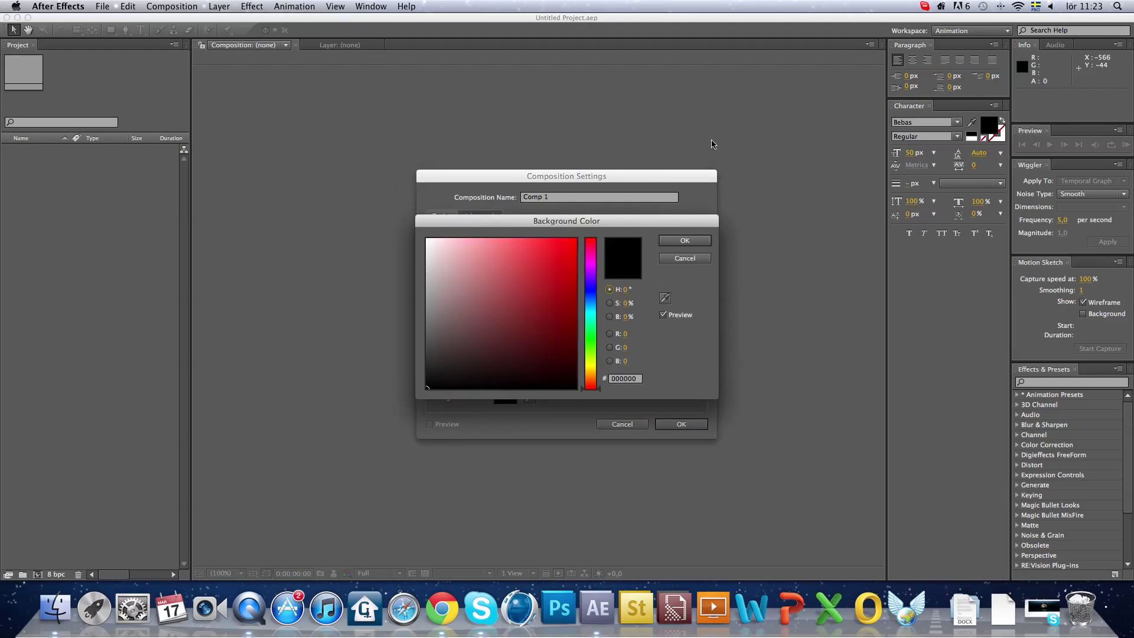
left_click(679, 242)
Step: Create Comp 1 and add a new solid layer colored white, White Solid 1
left_click(682, 424)
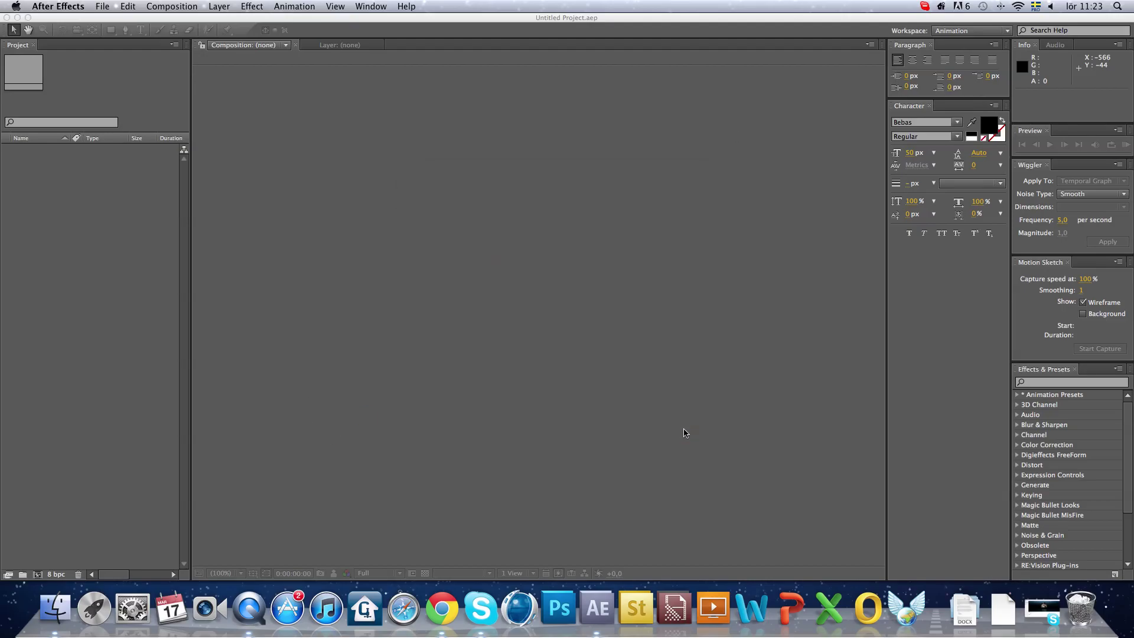
right_click(202, 470)
mouse_move(261, 471)
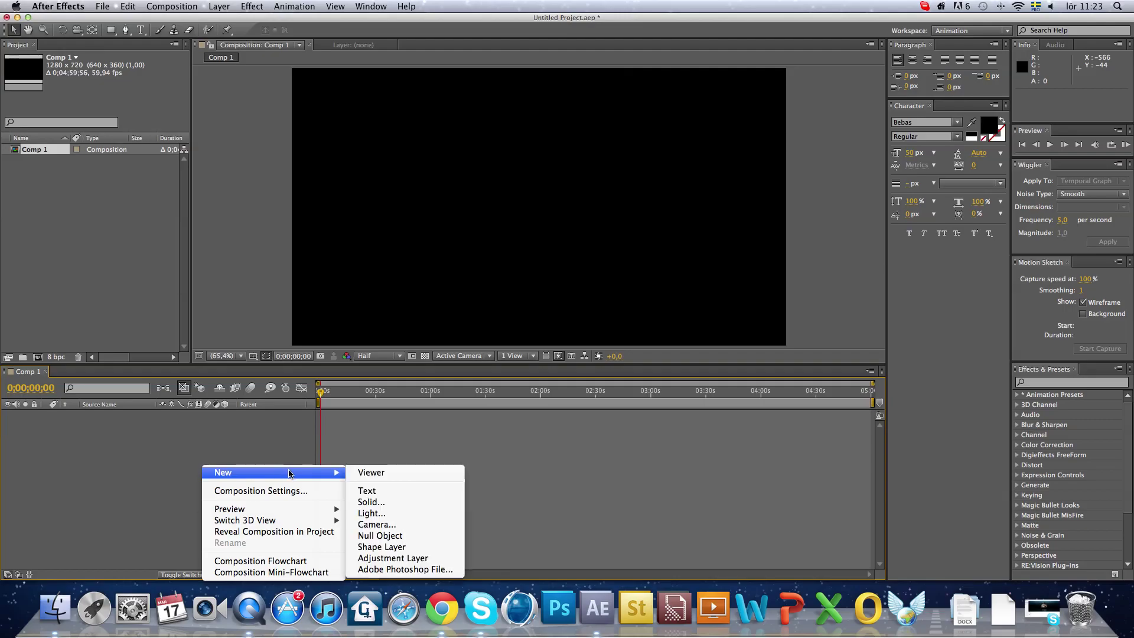
left_click(382, 501)
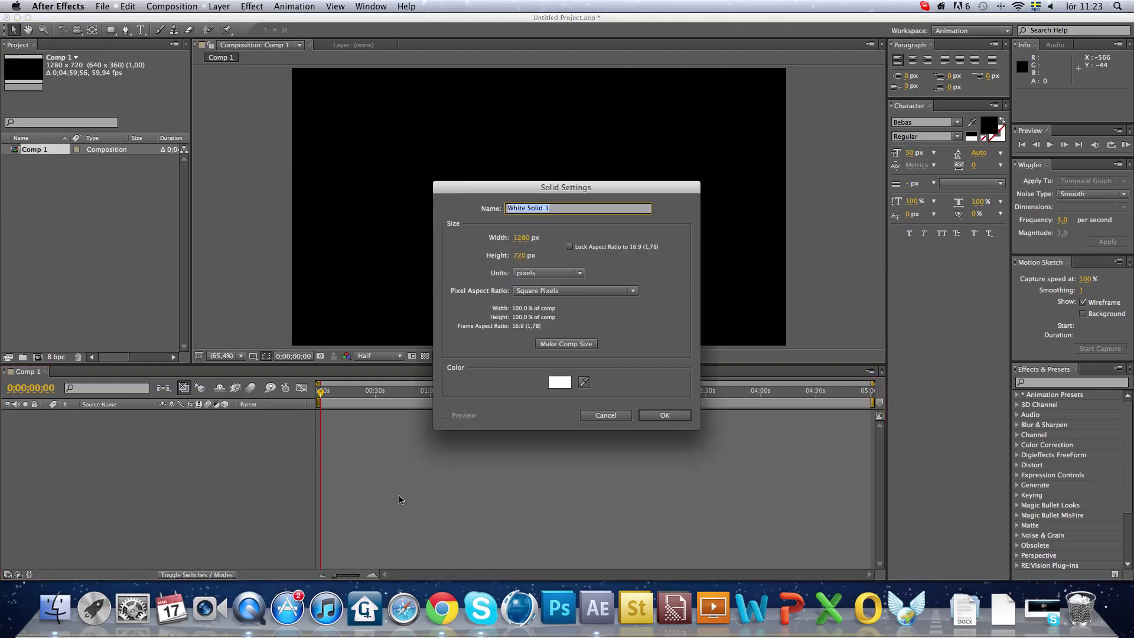
left_click(560, 382)
left_click_drag(466, 283, 384, 217)
left_click(684, 240)
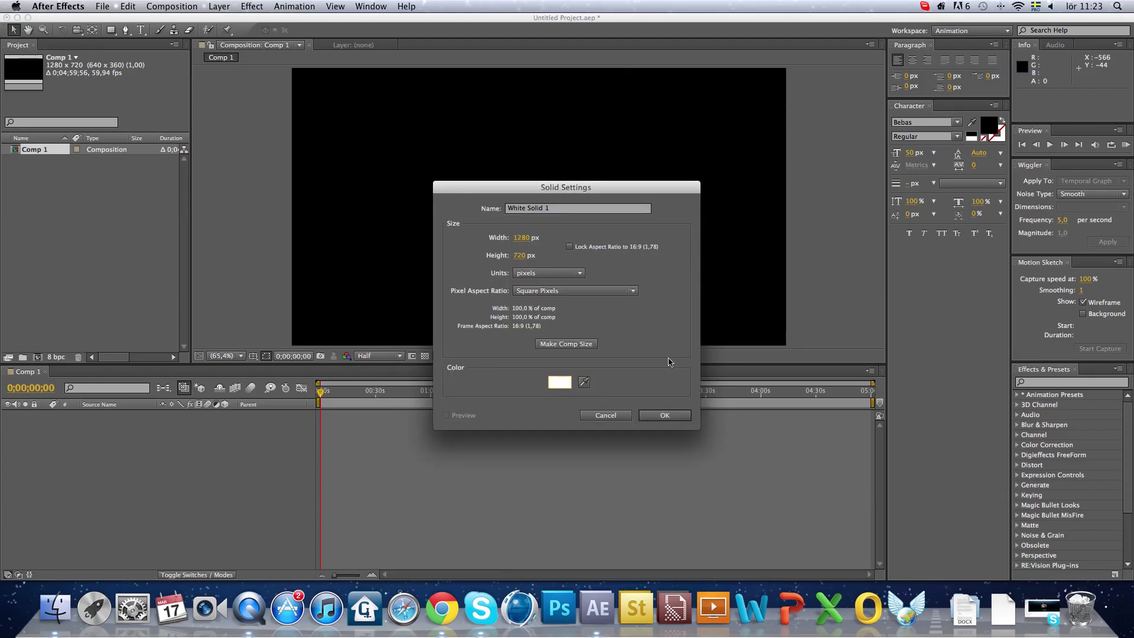
left_click(665, 415)
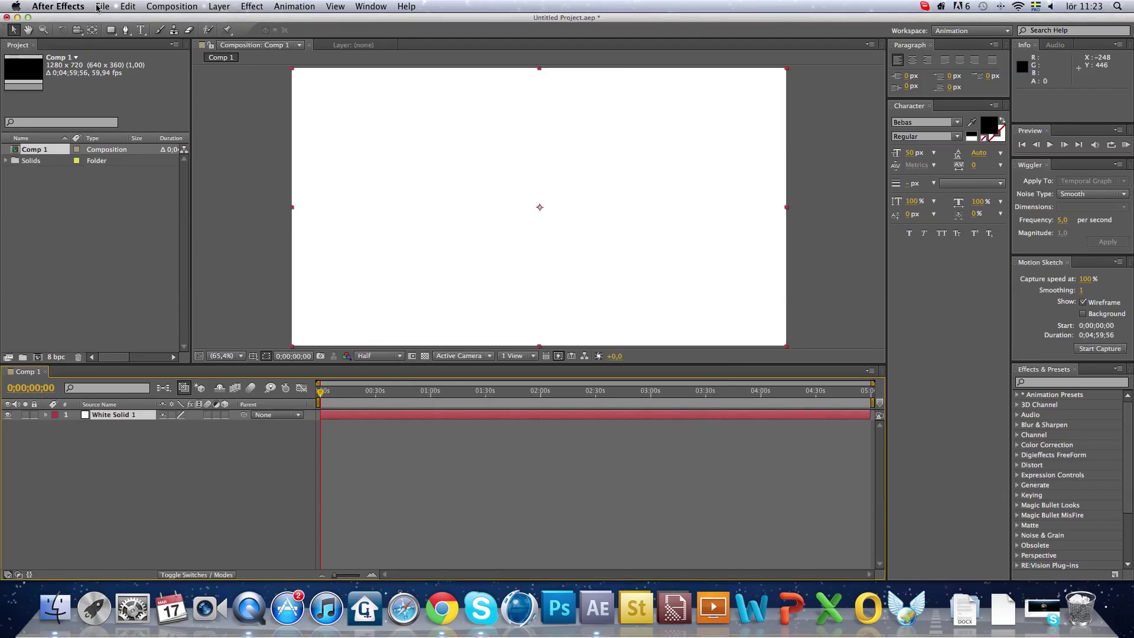
Step: Start opening an existing project but decline saving the current changes
left_click(98, 8)
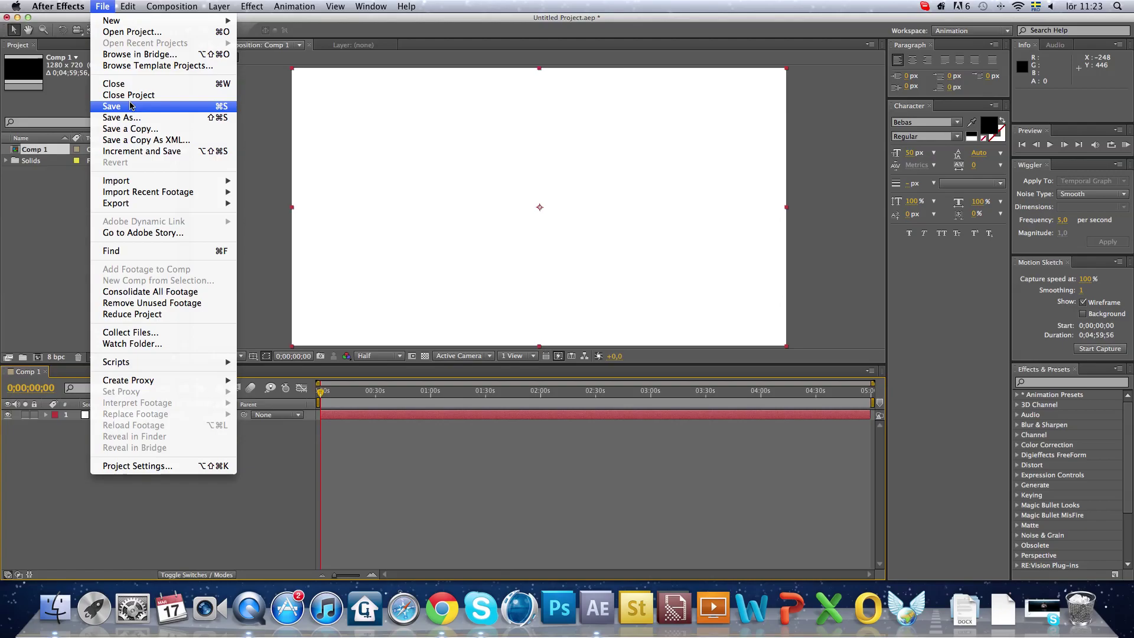
left_click(132, 32)
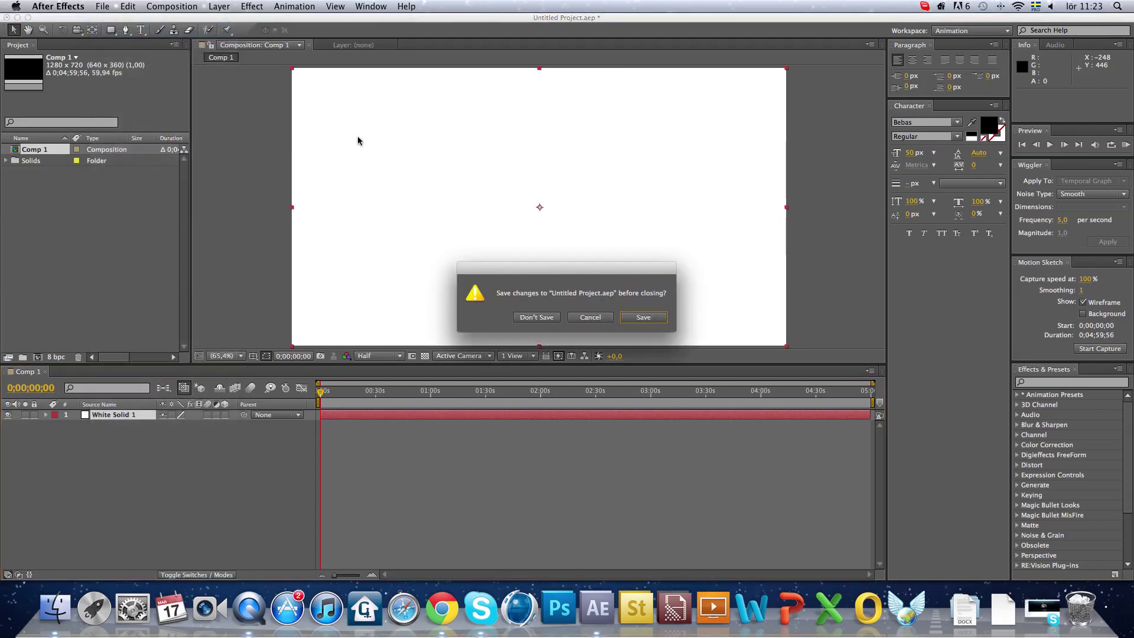
left_click(589, 317)
Step: Drag cow.png from a Finder window into the After Effects Project panel
left_click(55, 608)
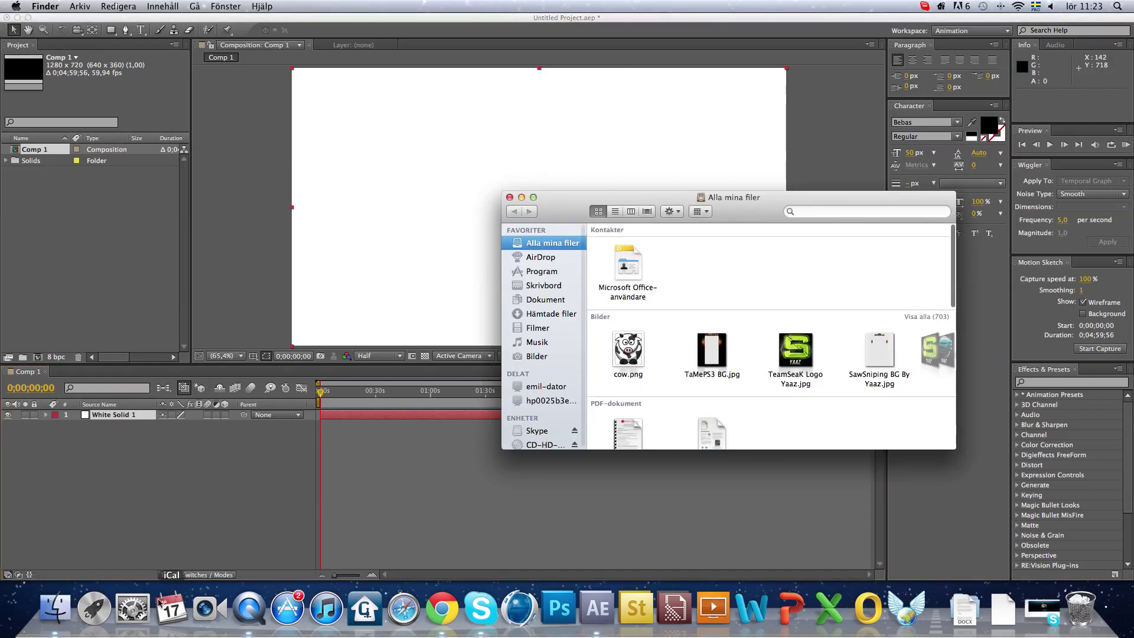
left_click_drag(628, 356, 85, 266)
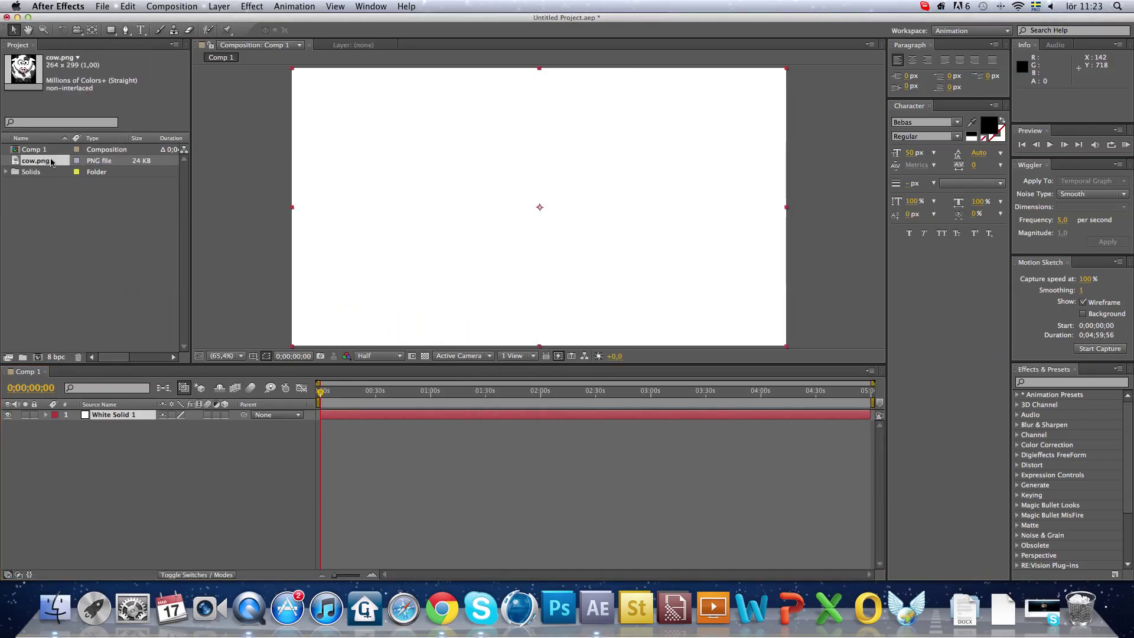
left_click(66, 331)
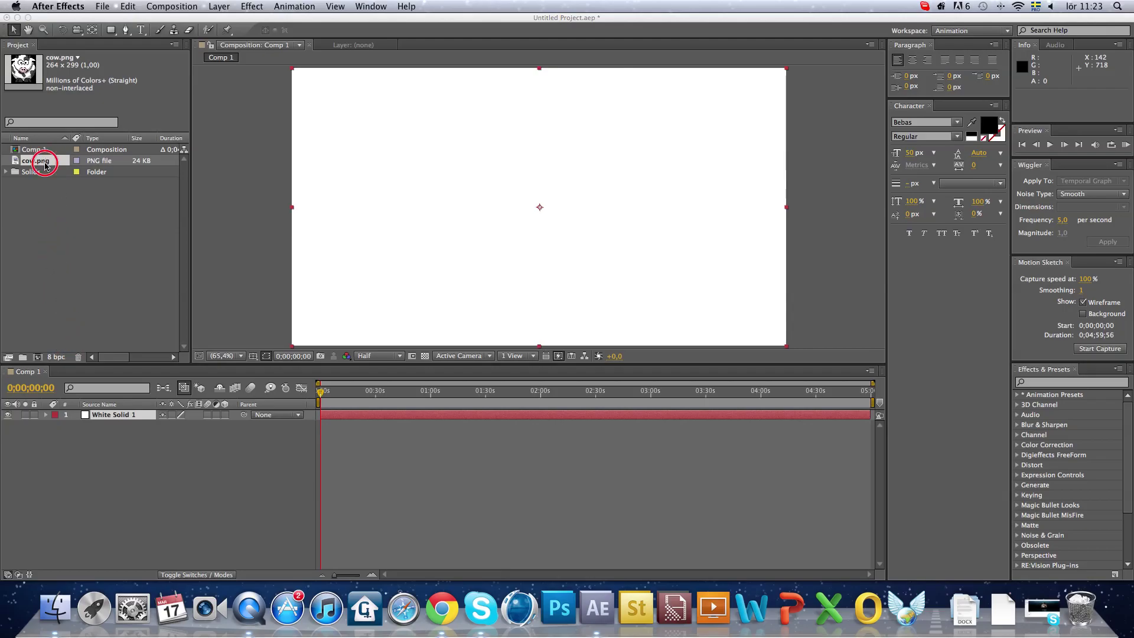
left_click(47, 204)
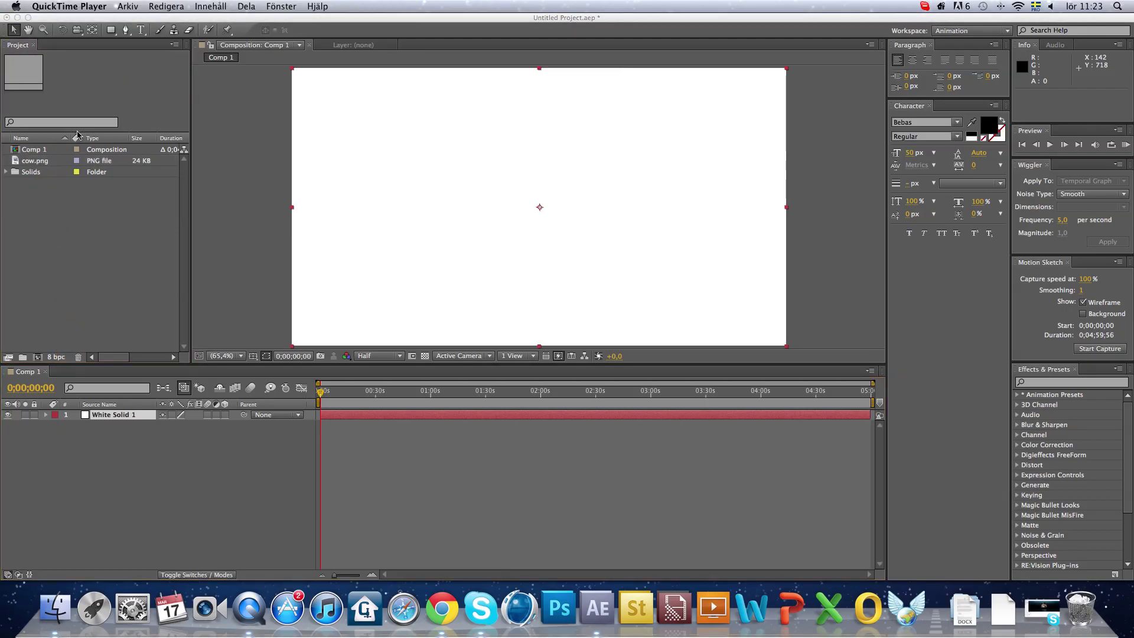
Step: Place cow.png above White Solid 1, enlarge it to about 147% and shift it left
left_click(46, 163)
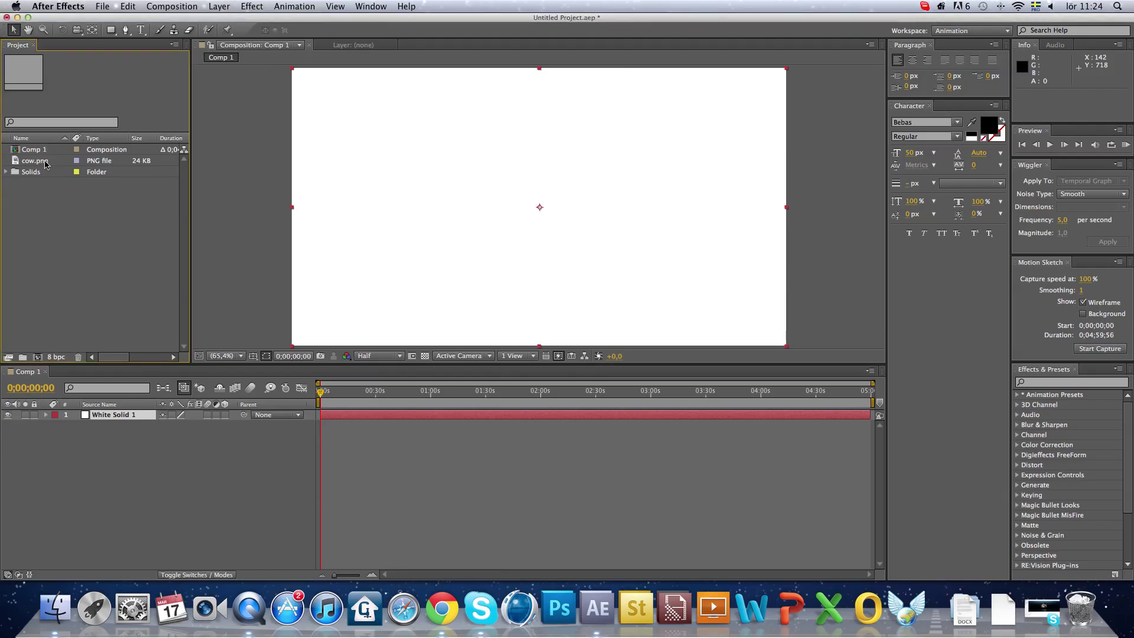
left_click_drag(46, 163, 120, 413)
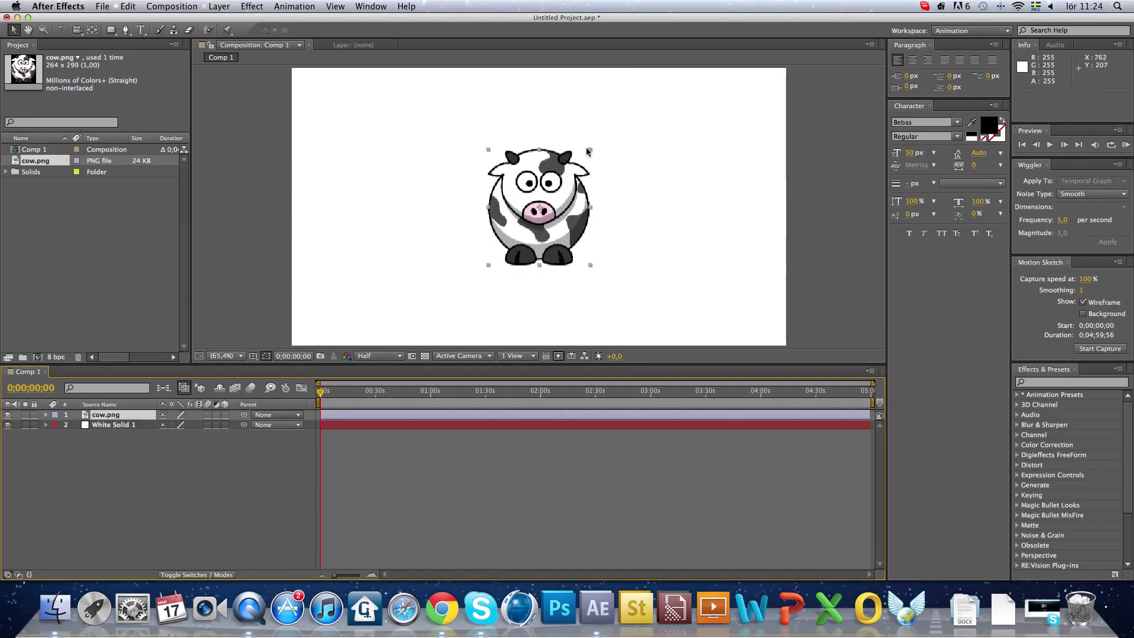
left_click_drag(590, 150, 615, 114)
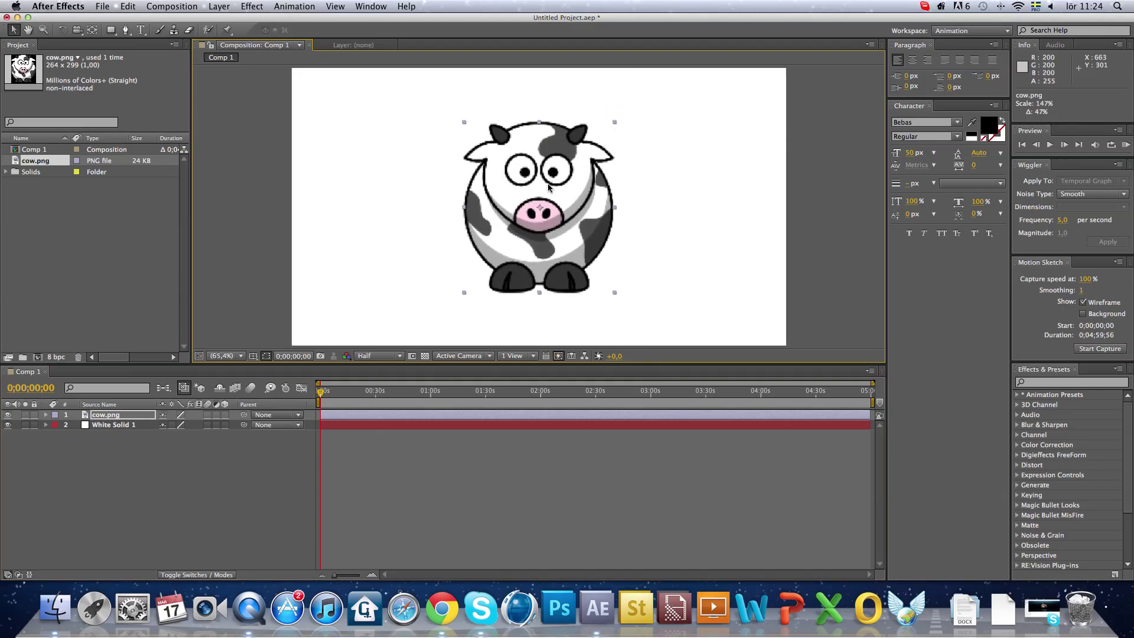
left_click_drag(554, 183, 460, 185)
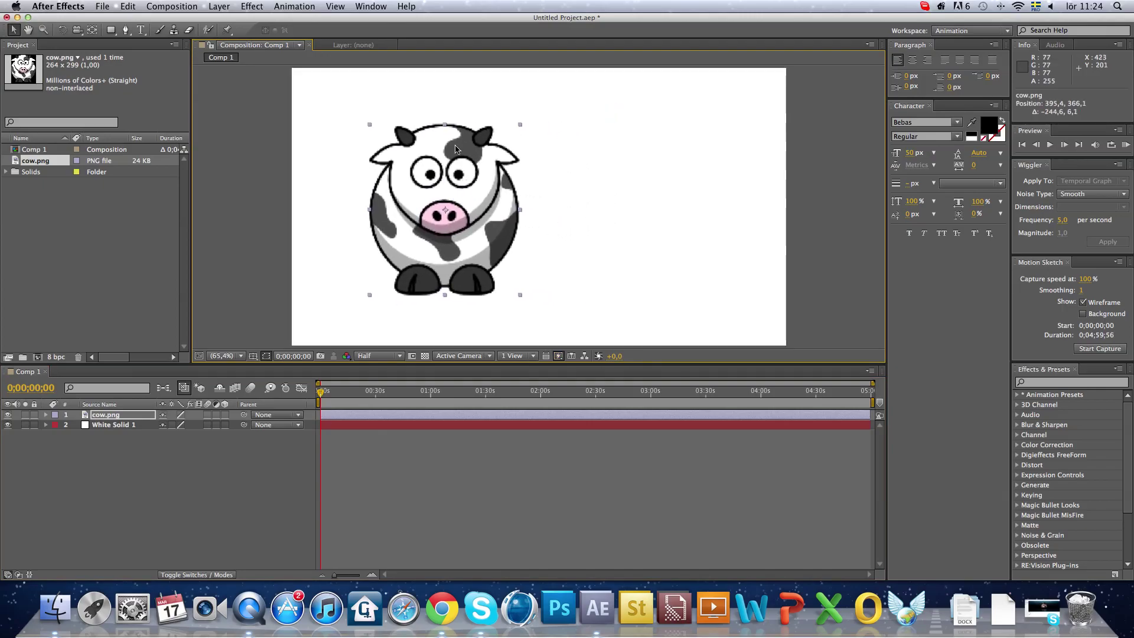
left_click(142, 30)
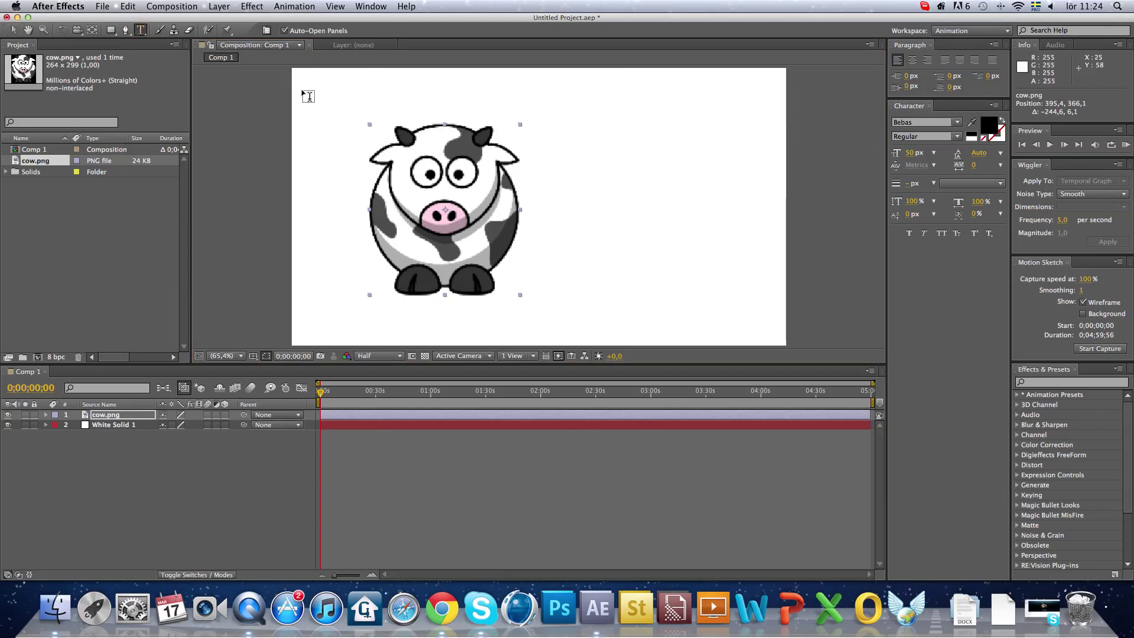
left_click_drag(321, 81, 753, 258)
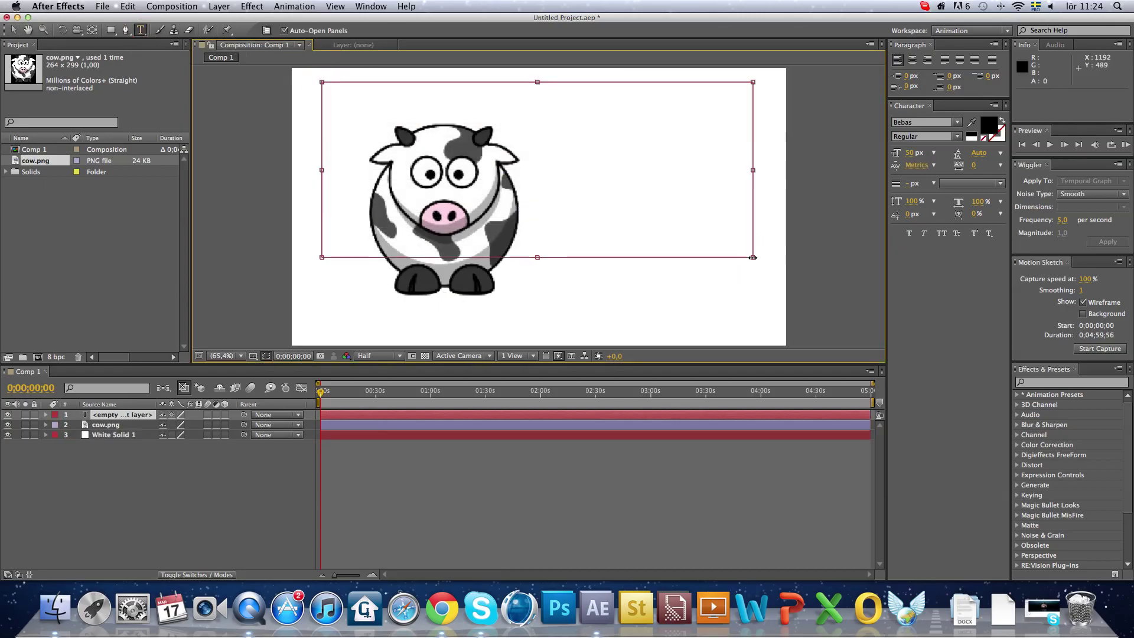
type("www")
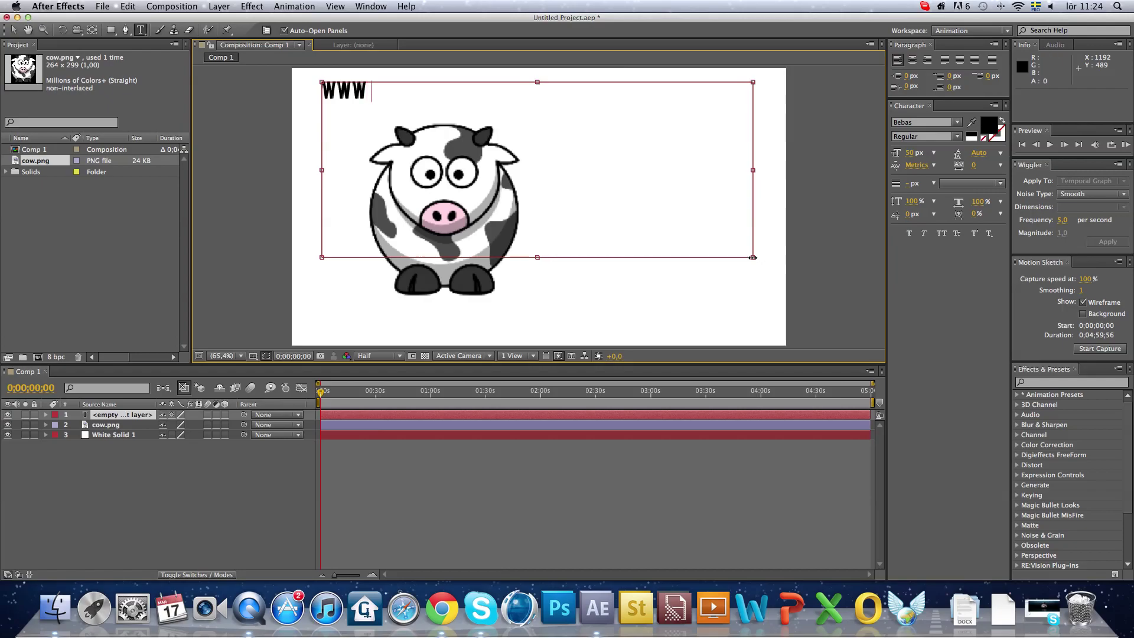
type(".youtube")
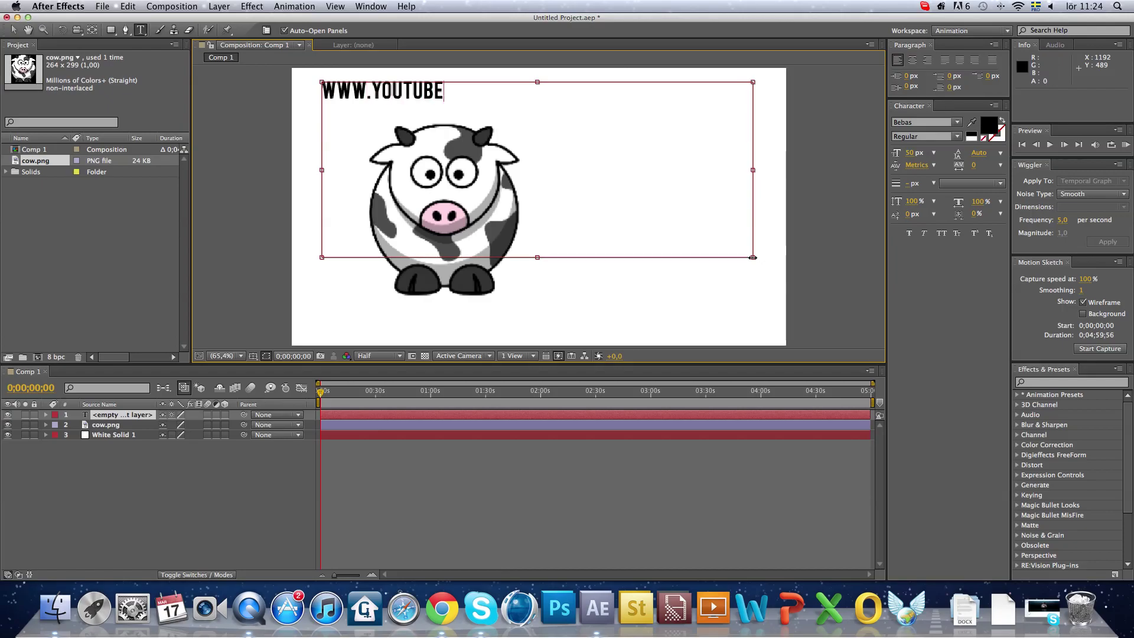
type(".com/")
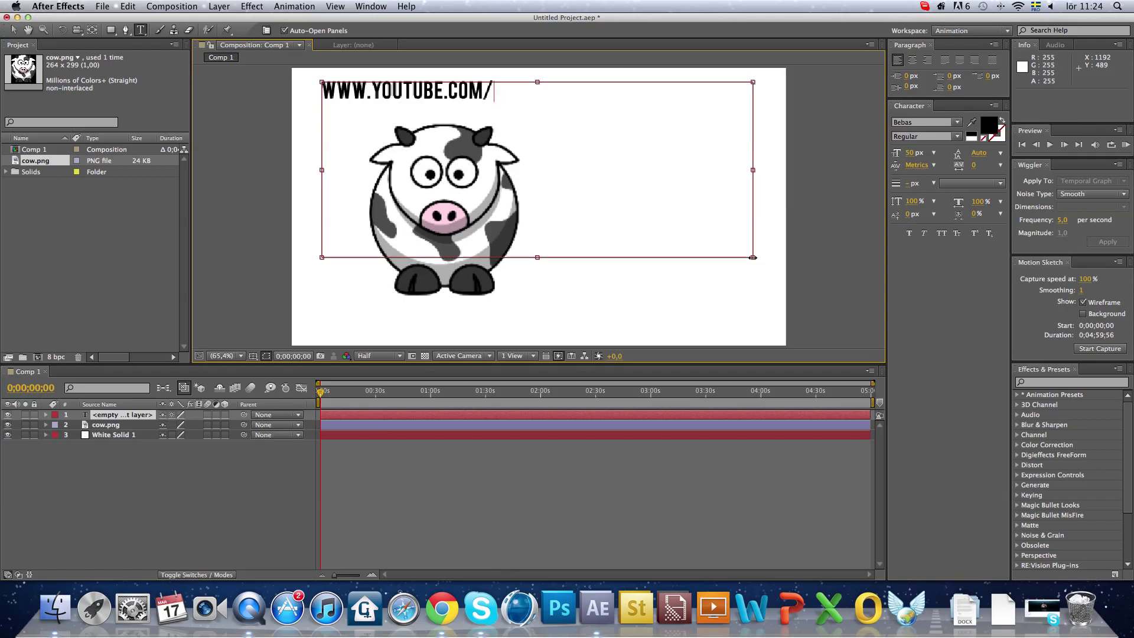
type("yaazdz n")
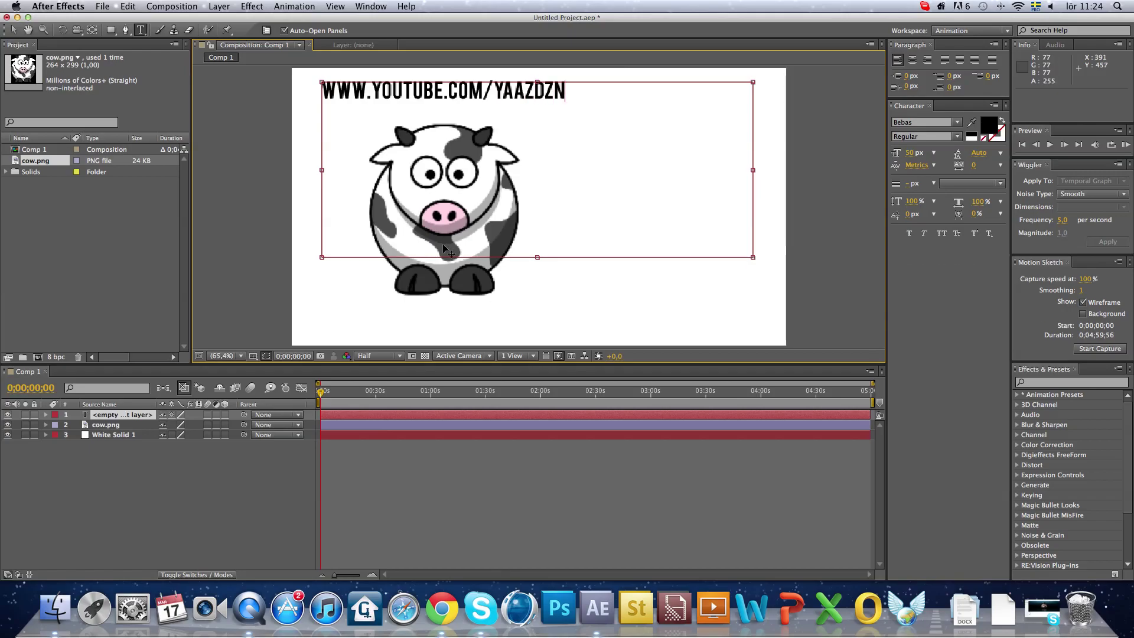
left_click(11, 33)
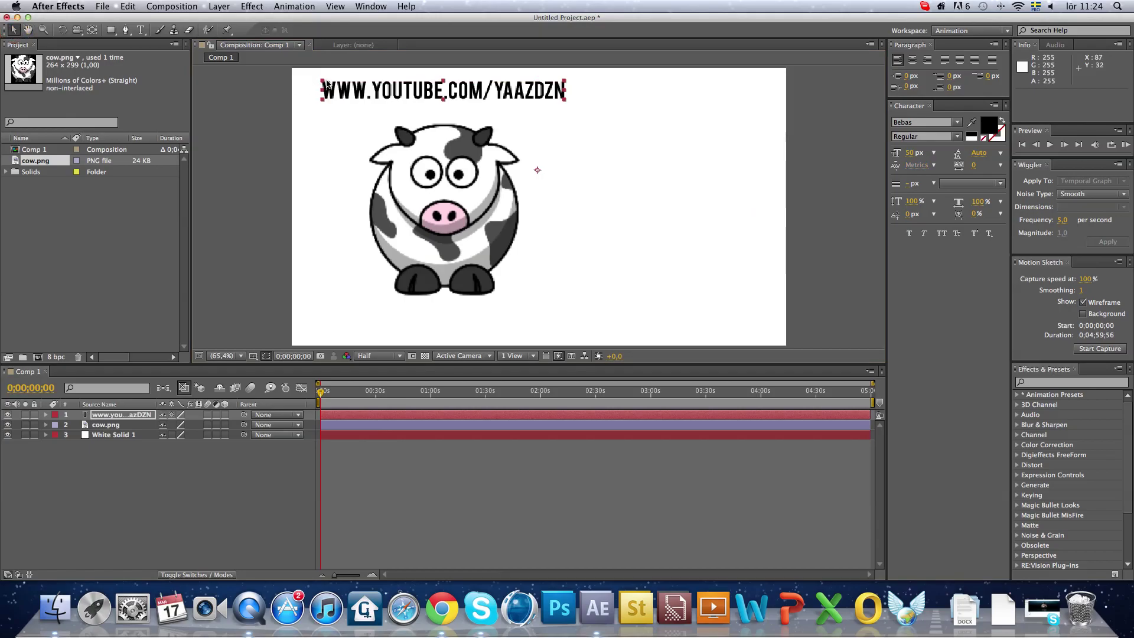
Step: Move the URL text beside the cow and scale it to about 75%
left_click_drag(382, 95, 584, 227)
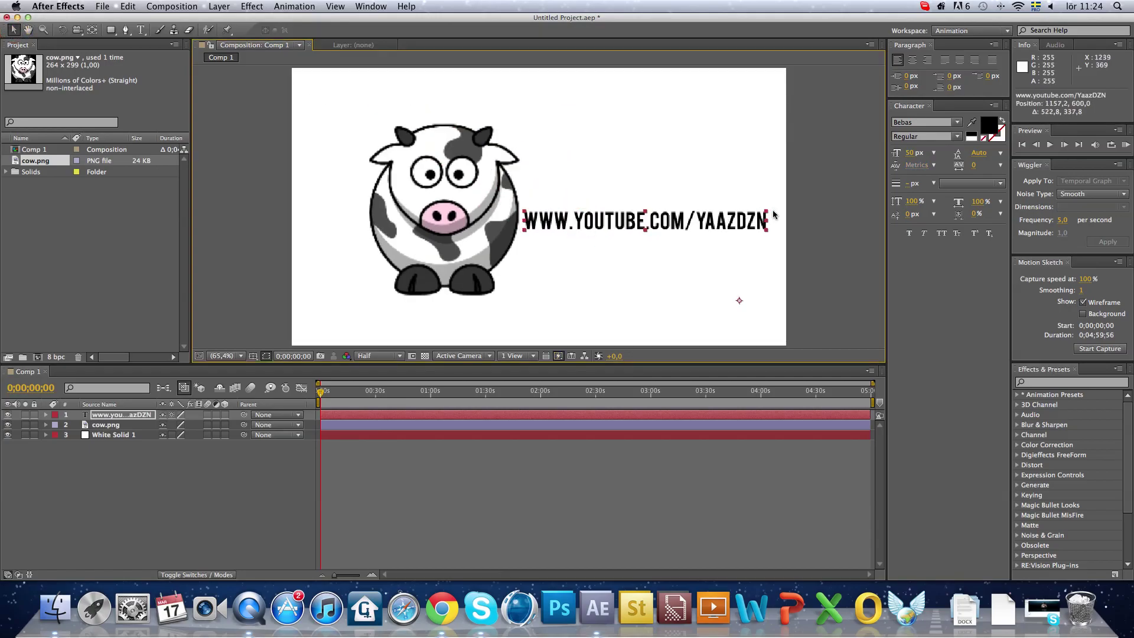
left_click_drag(766, 215, 758, 216)
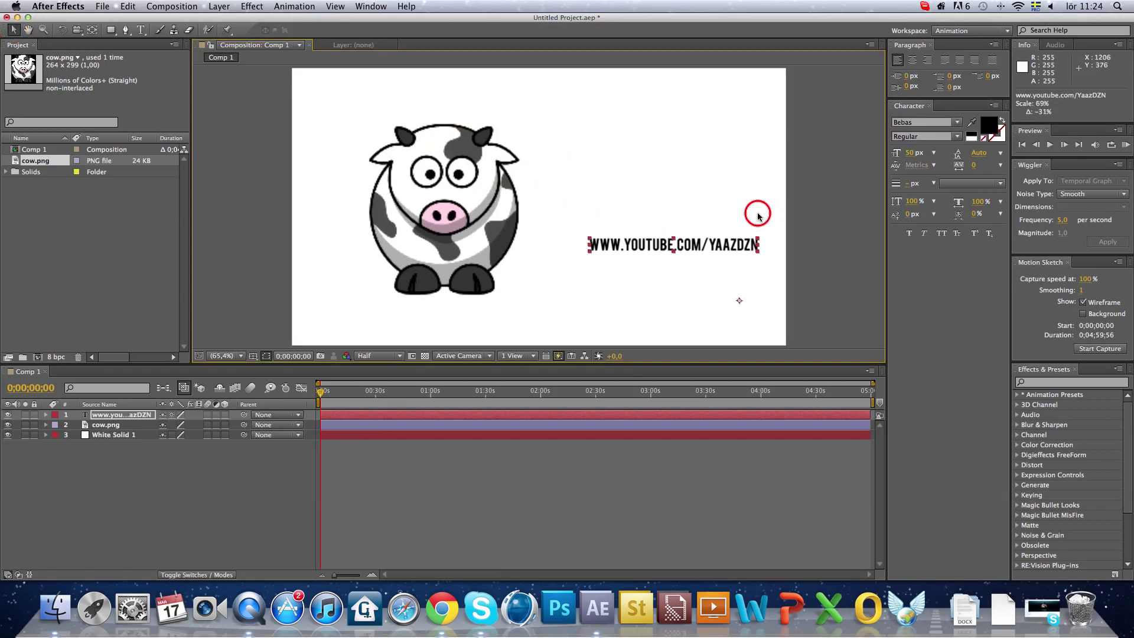
left_click_drag(710, 246, 657, 245)
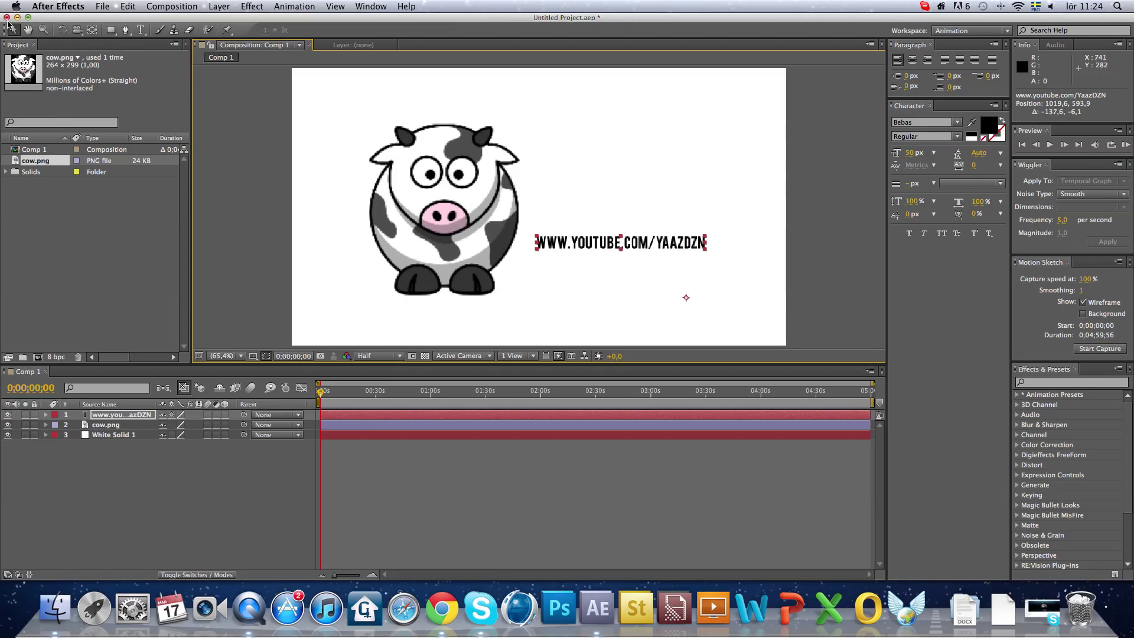
left_click_drag(538, 242, 526, 236)
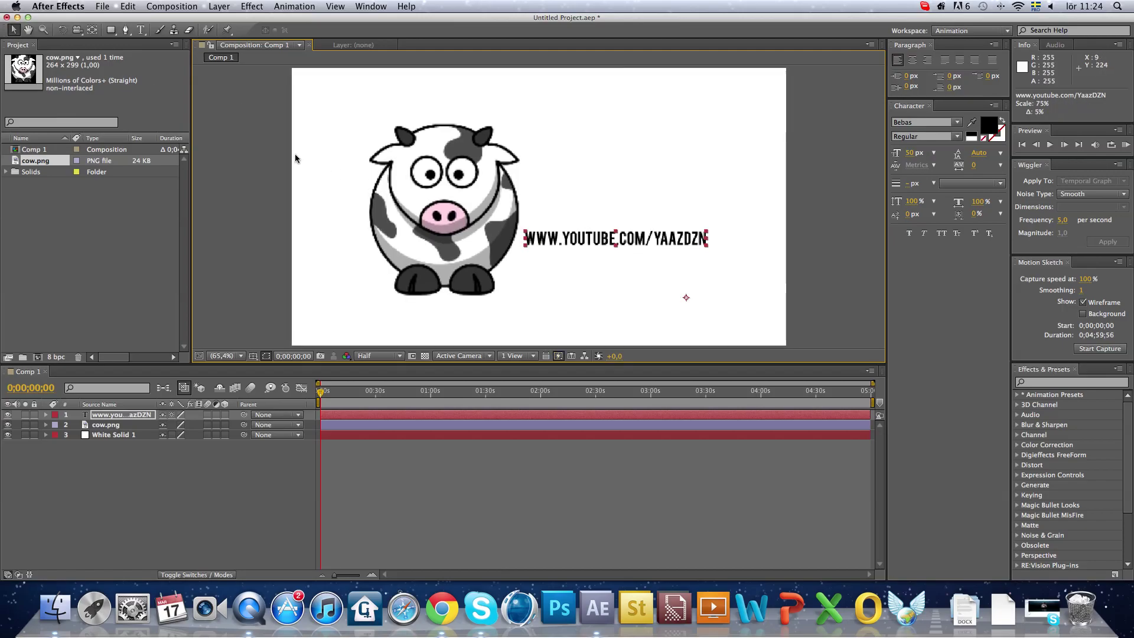
Step: Add a YAAZ text layer with font size 150
left_click(140, 29)
left_click_drag(328, 83, 691, 206)
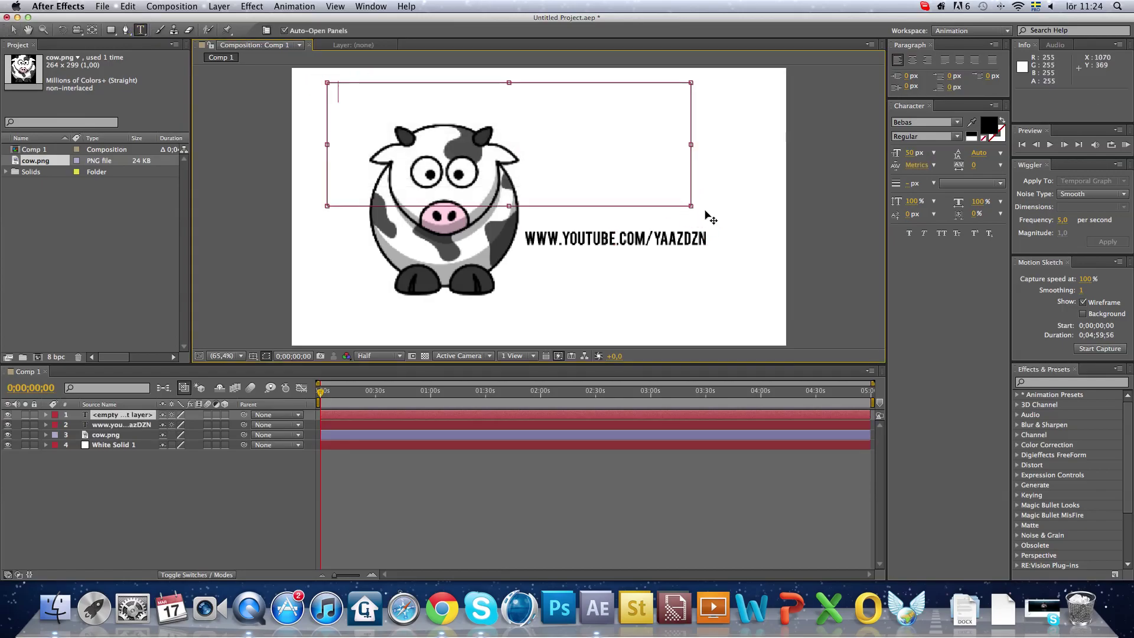
type("YAAZ")
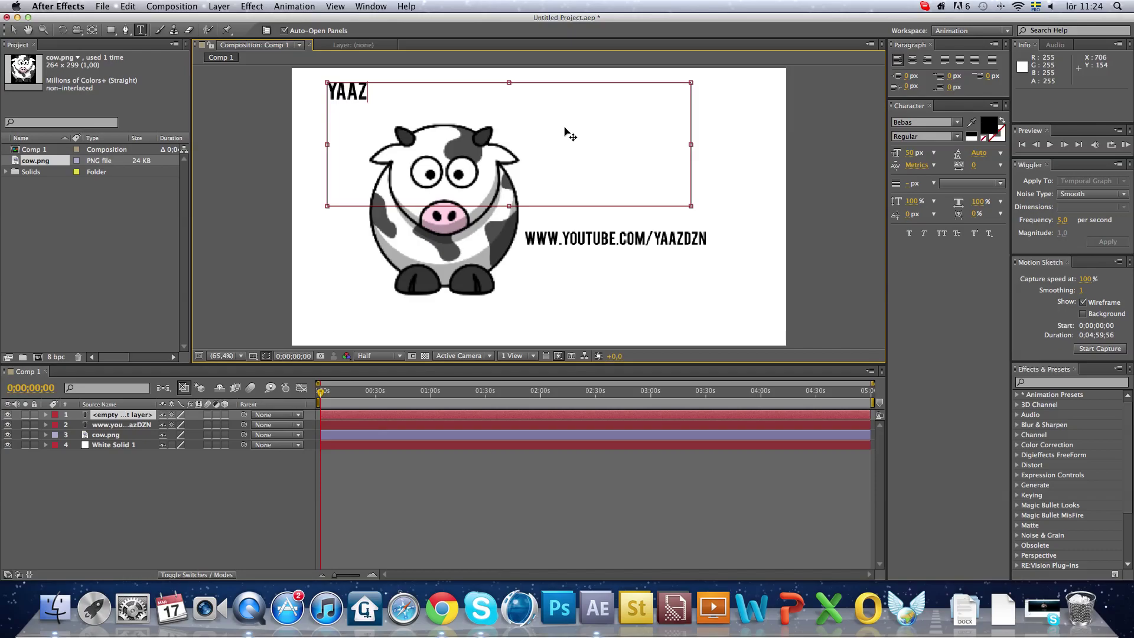
key("super+a")
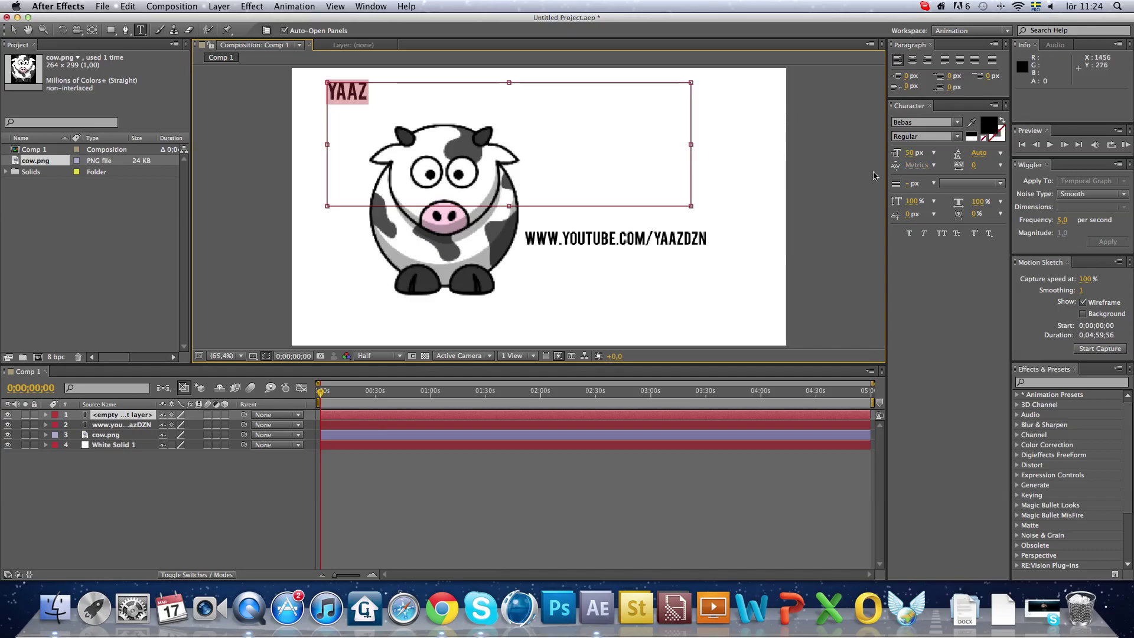
left_click(914, 154)
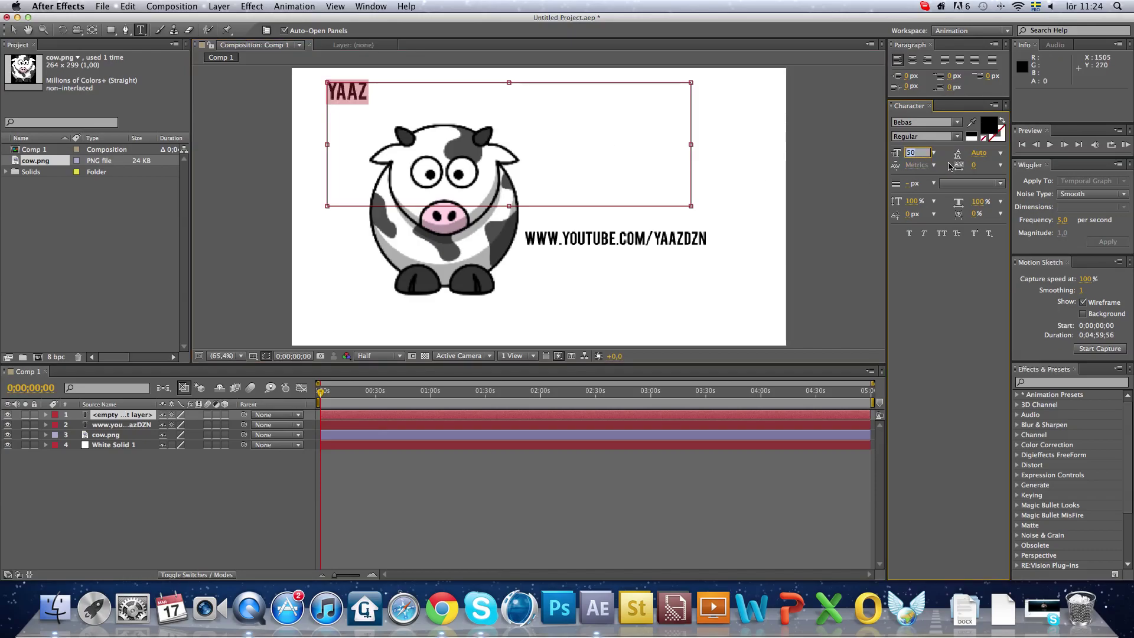
type("150")
key("Return")
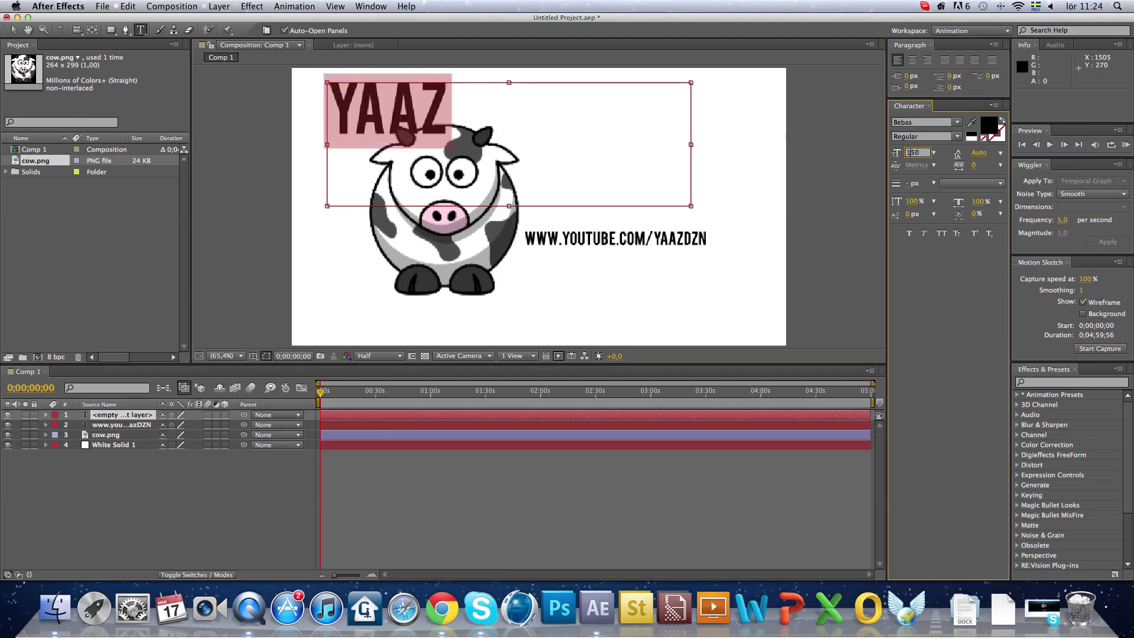
left_click(13, 30)
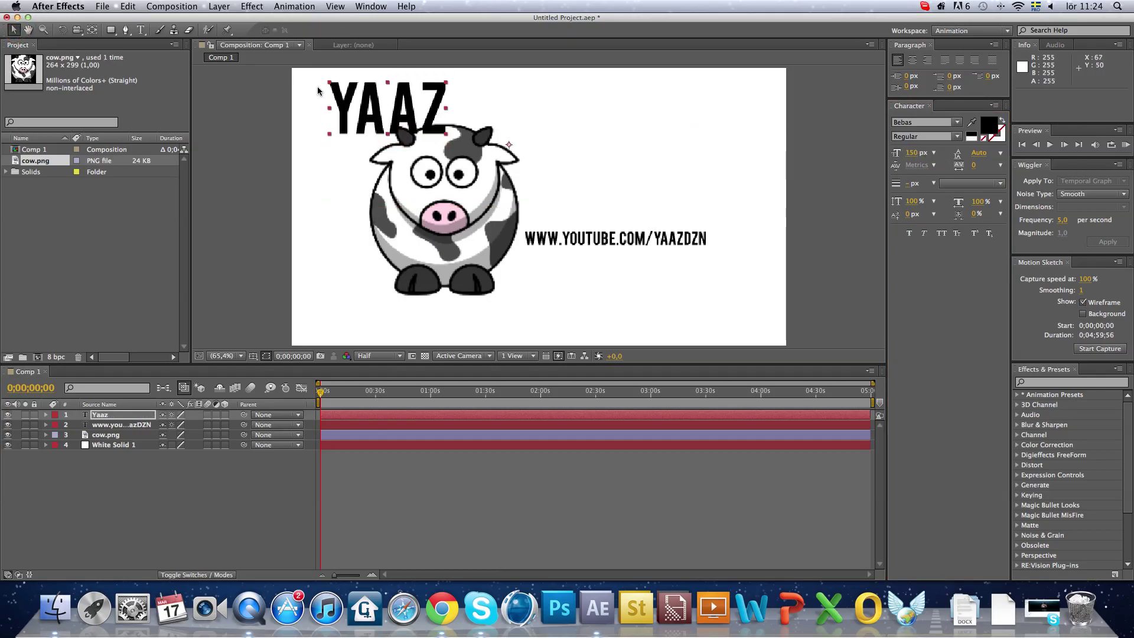
Step: Move YAAZ beside the cow above the URL, undo a stray background shift, and enlarge it to about 112%
left_click_drag(381, 113, 583, 202)
left_click_drag(650, 175, 661, 172)
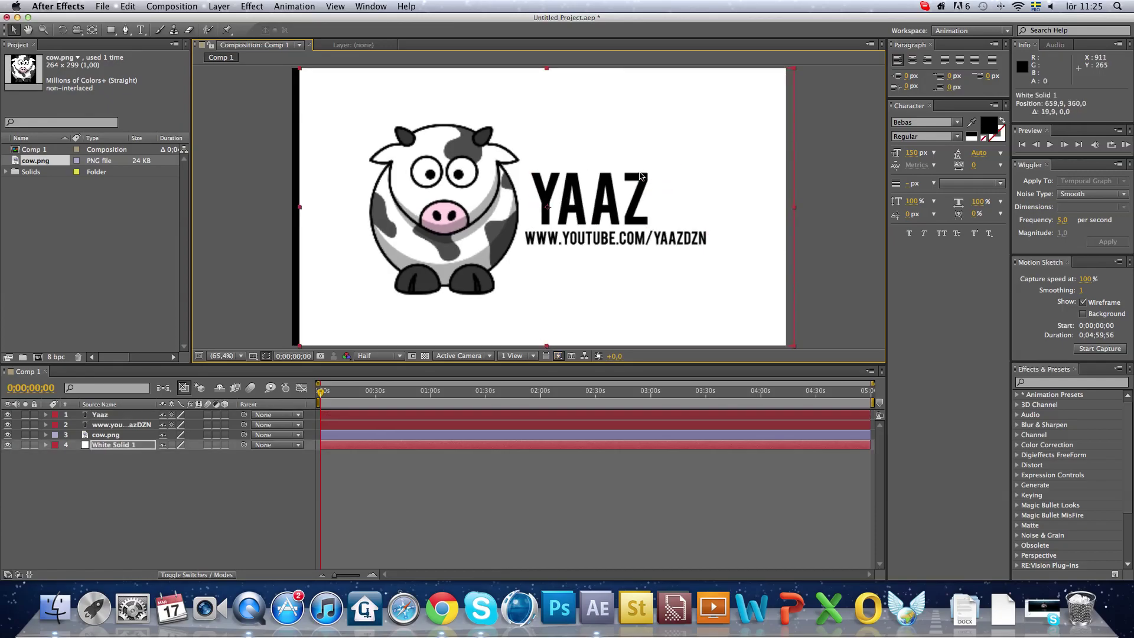
key("super+z")
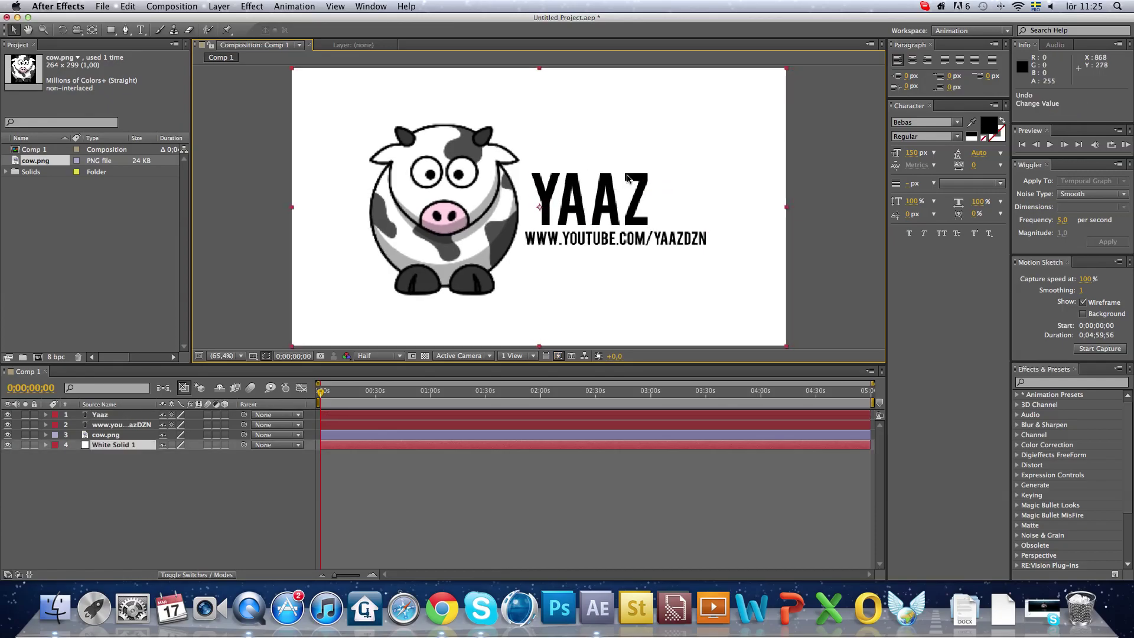
left_click(564, 205)
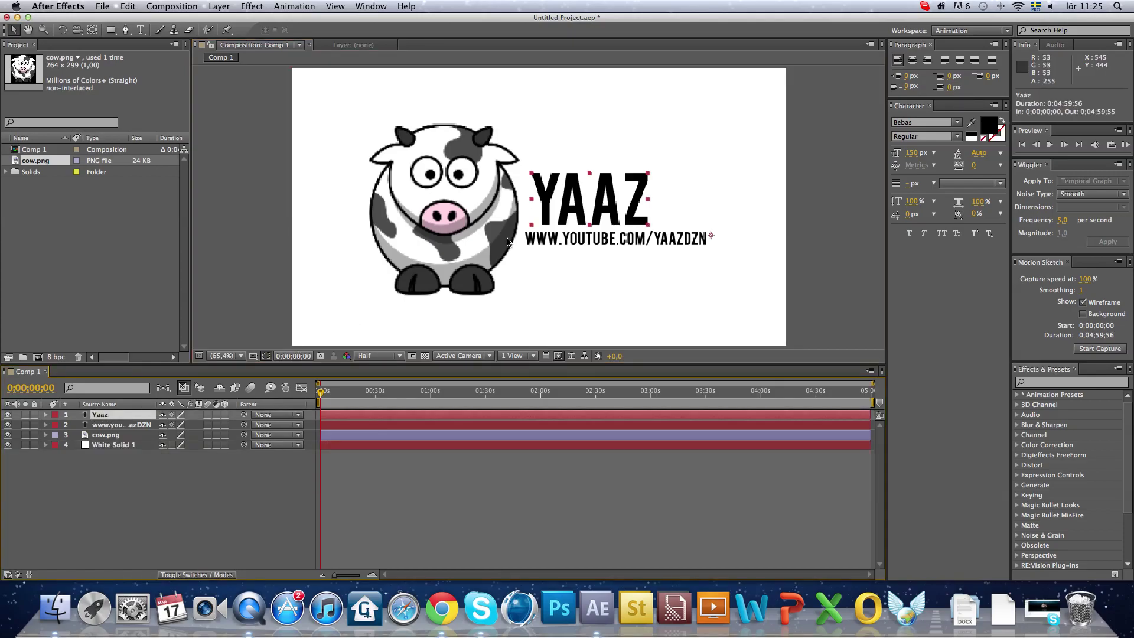
left_click_drag(531, 175, 574, 195)
left_click(133, 472)
Step: Add Adjustment Layer 1, apply Magic Bullet Looks > Looks, and open its Edit... look editor
right_click(166, 470)
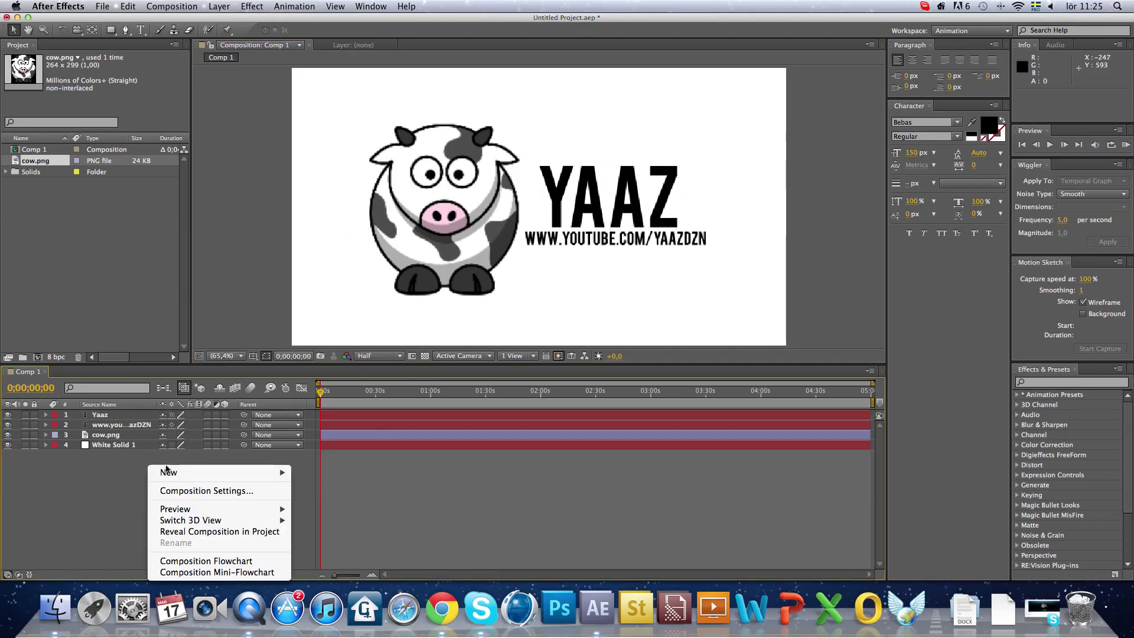
mouse_move(241, 472)
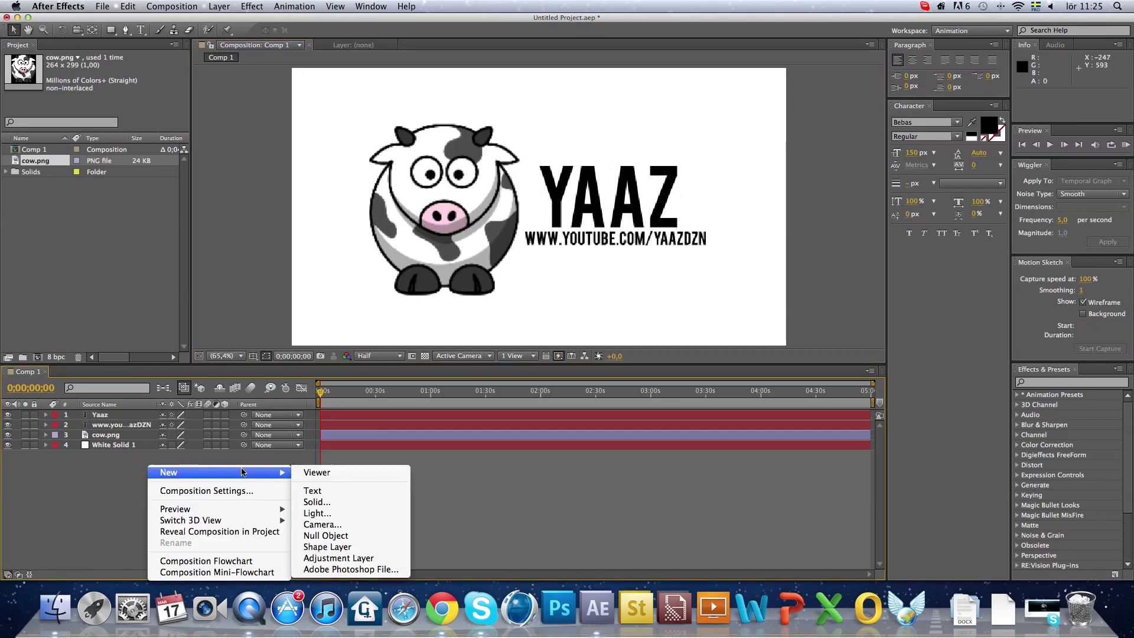
left_click(389, 559)
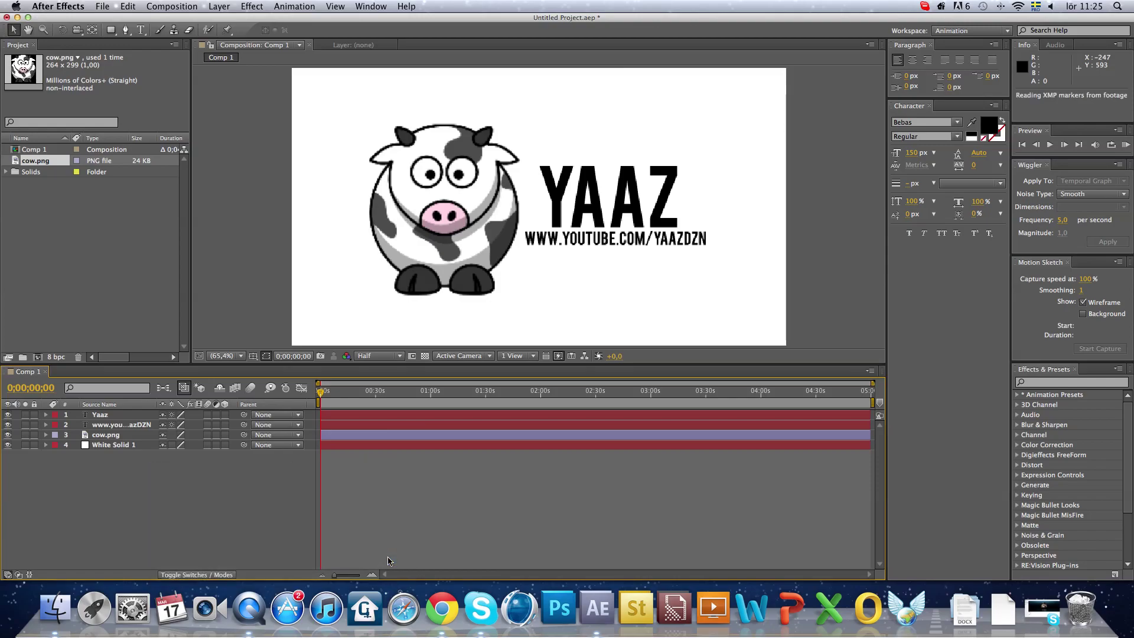
left_click(247, 8)
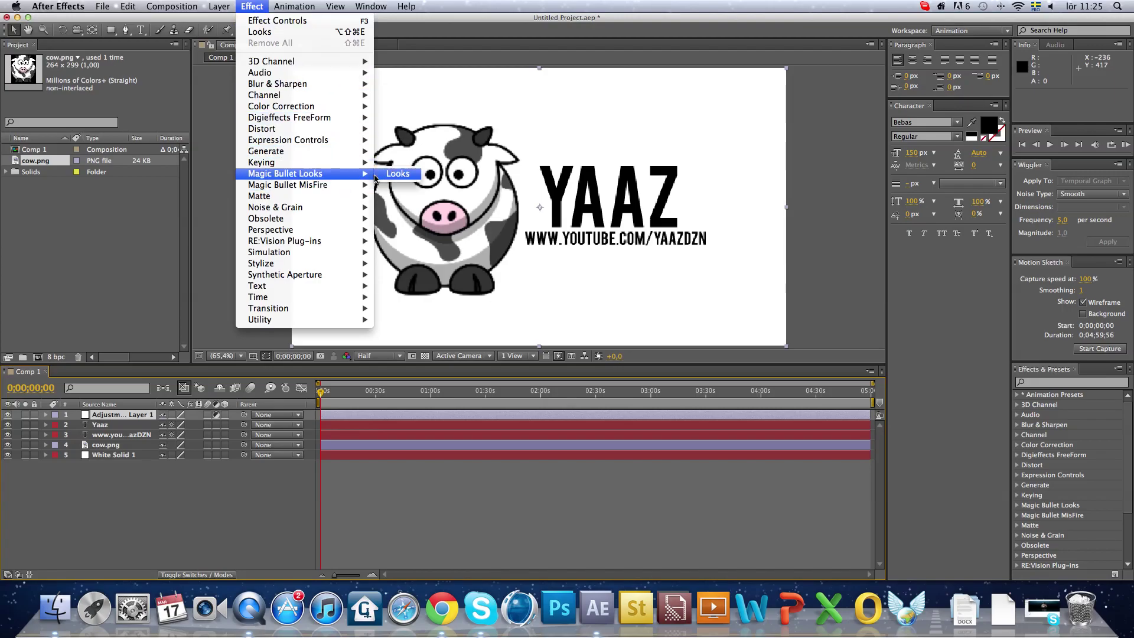
left_click(388, 174)
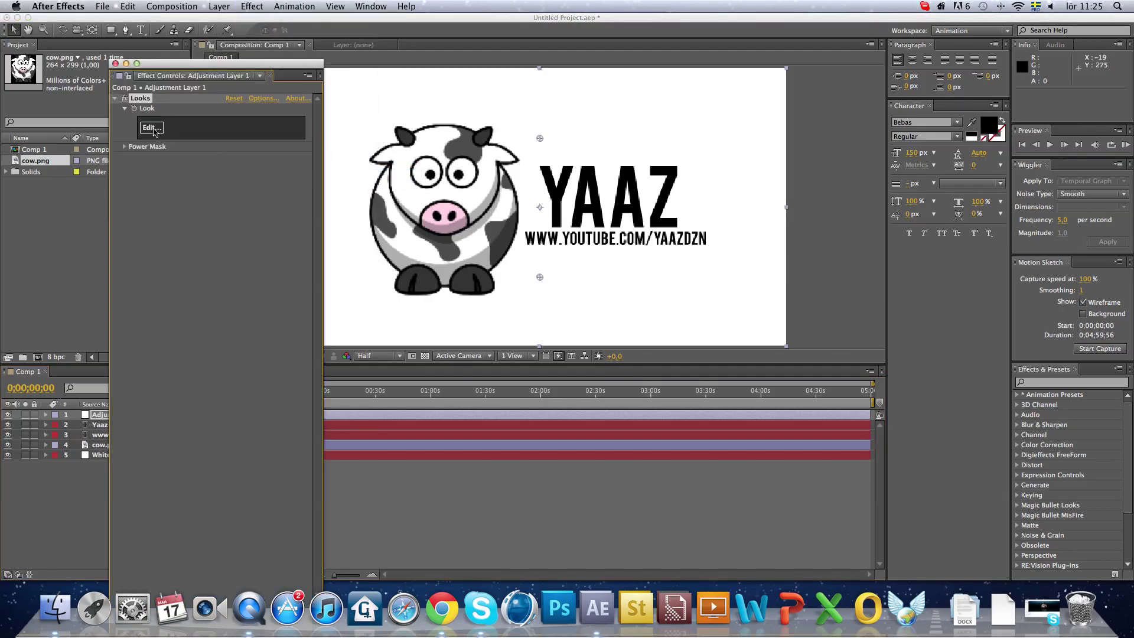
left_click(154, 129)
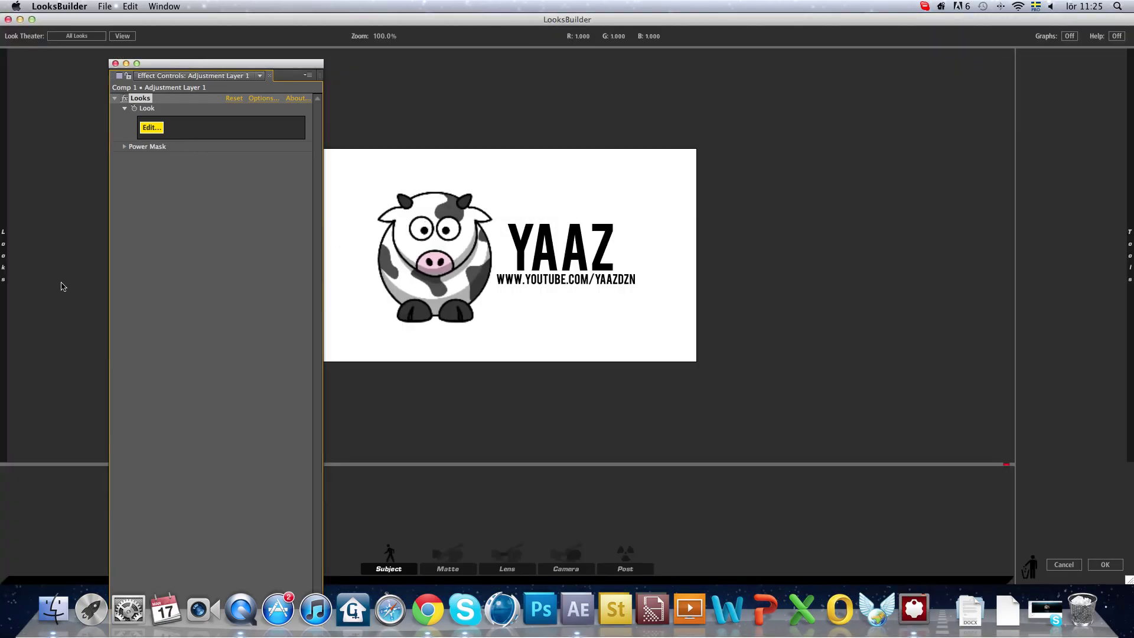
Step: Move the effect settings panel aside and bring LooksBuilder back to the front
mouse_move(3, 254)
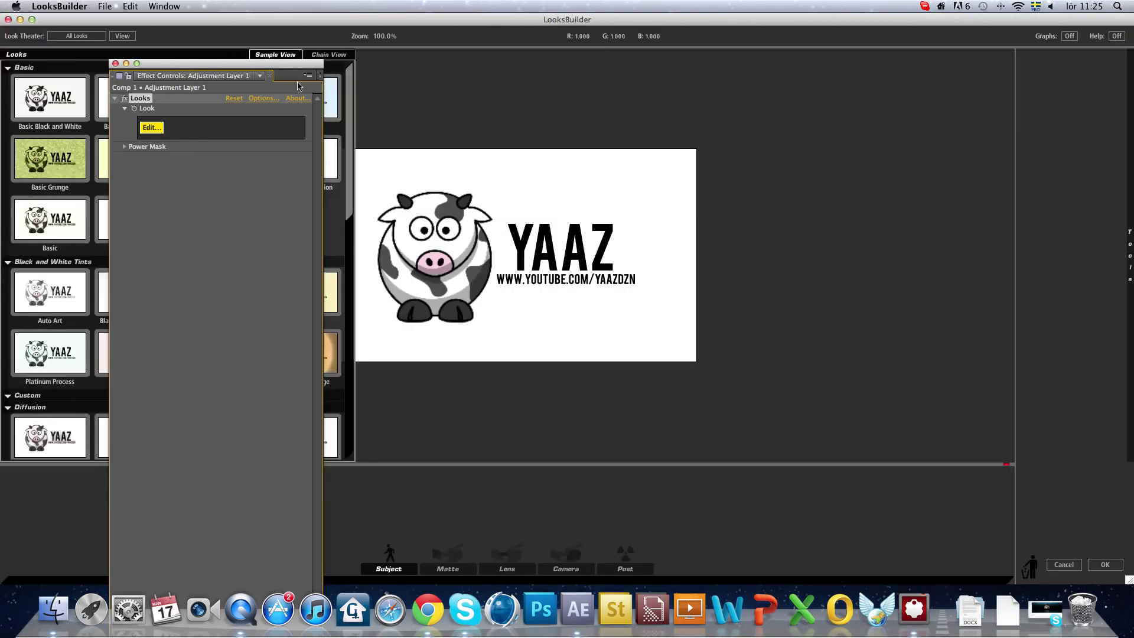
left_click_drag(296, 67, 1050, 87)
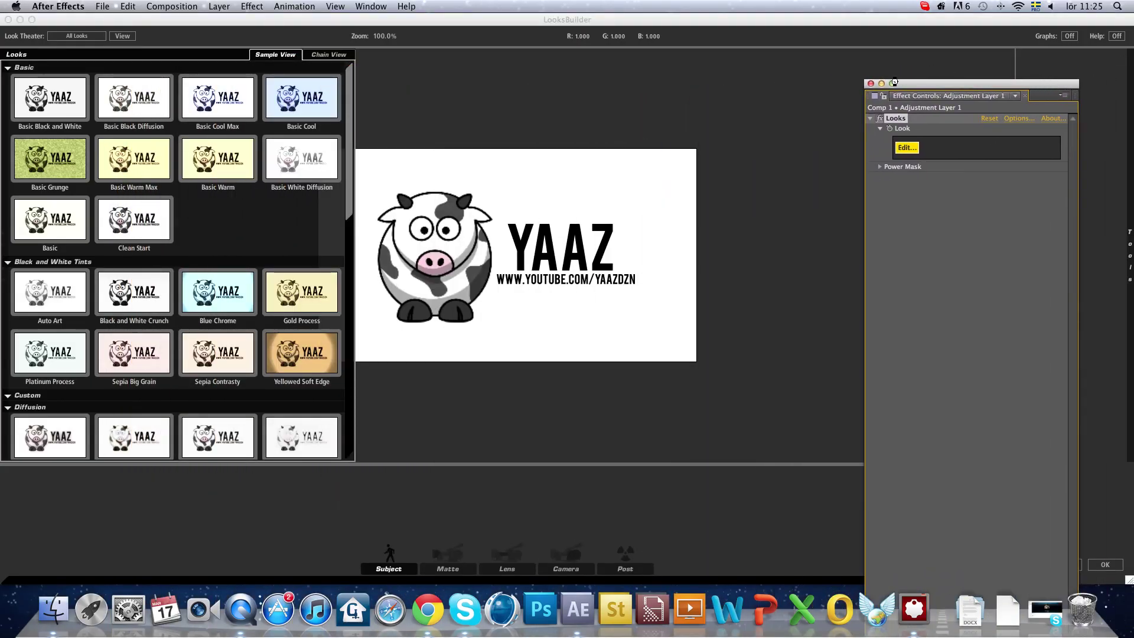
left_click(147, 364)
Step: Preview the Sepia Contrasty, Diffusion Max and Edge Noise Soften looks, declining an incoming call
left_click(232, 349)
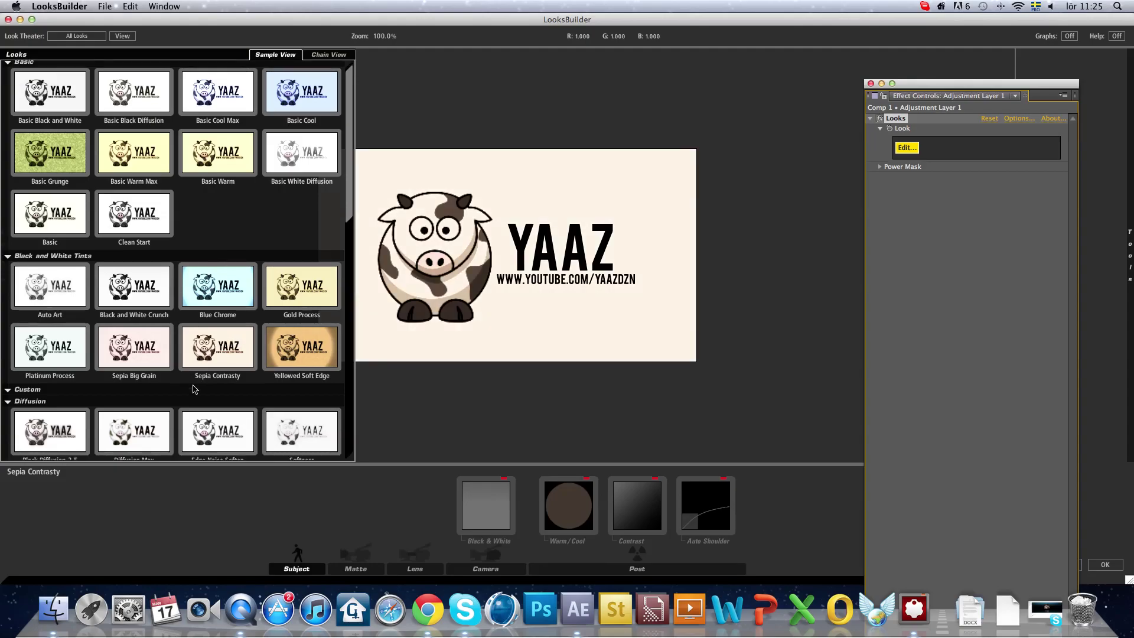
scroll(173, 283, "down", 4)
left_click(158, 319)
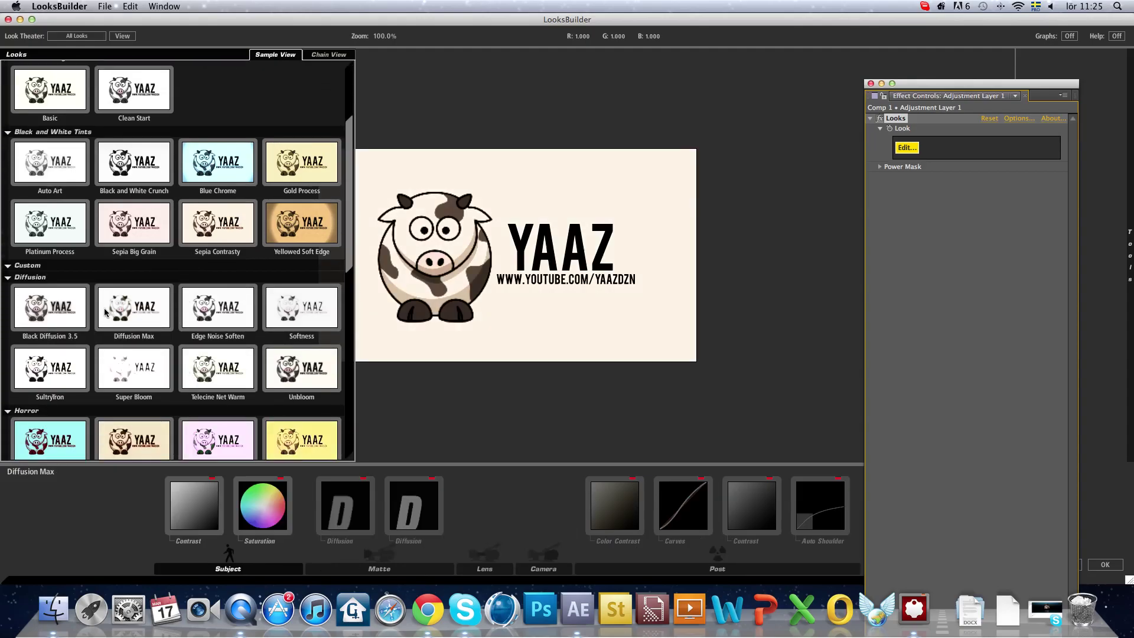
scroll(221, 275, "down", 2)
left_click(219, 274)
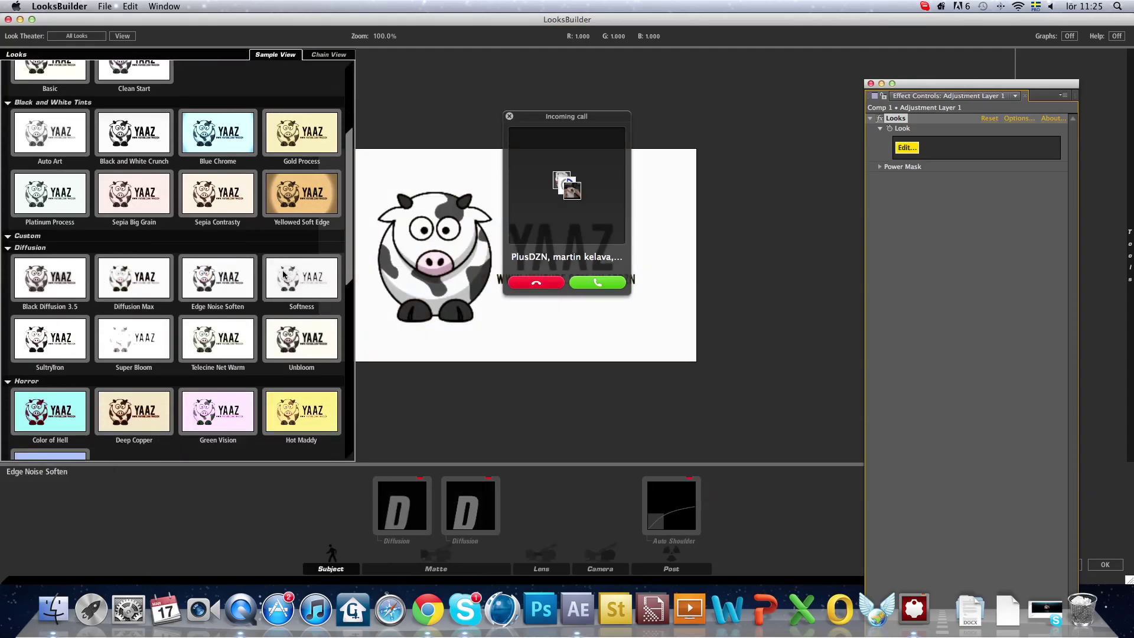
left_click(536, 283)
mouse_move(3, 347)
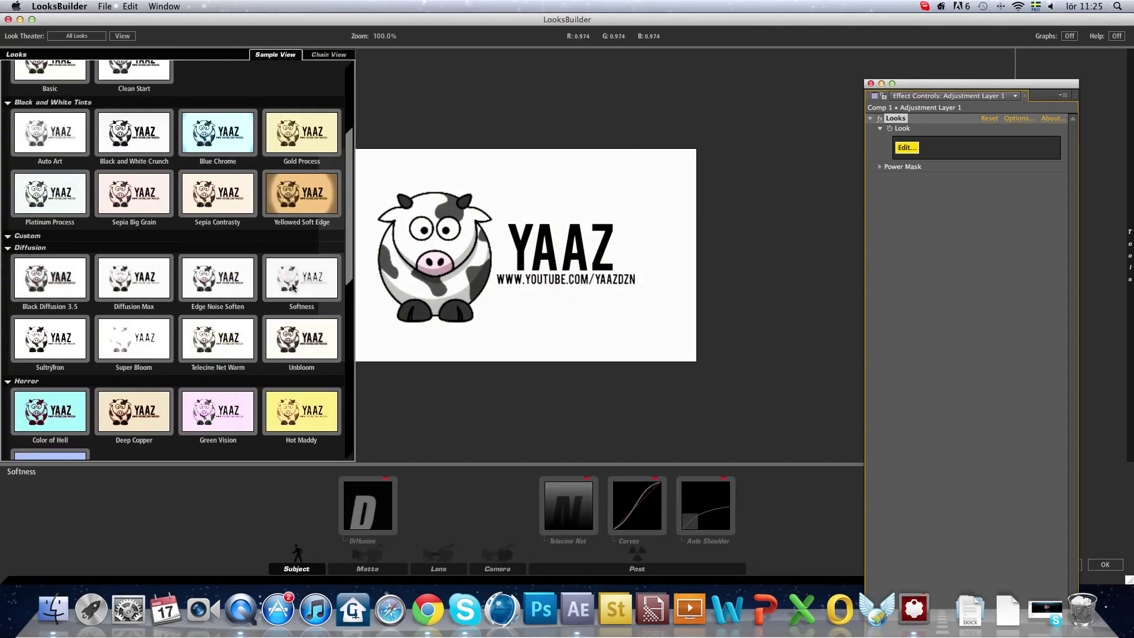
scroll(277, 347, "down", 2)
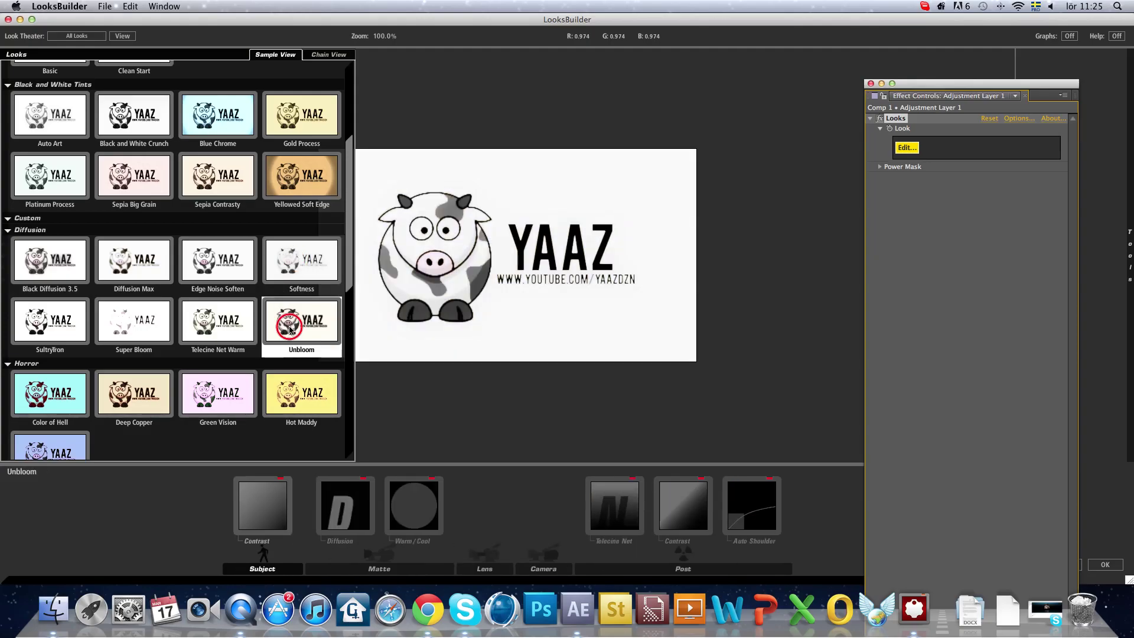
Step: Add the Edge Softness lens tool to the look in LooksBuilder
left_click(895, 88)
left_click_drag(990, 83, 612, 129)
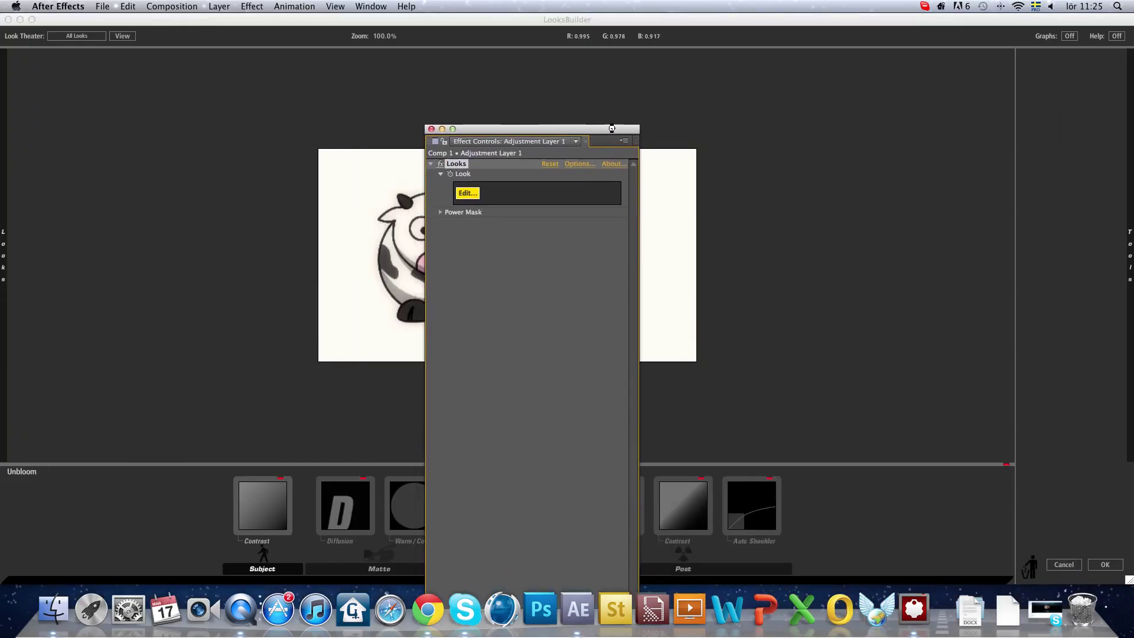
left_click(1121, 166)
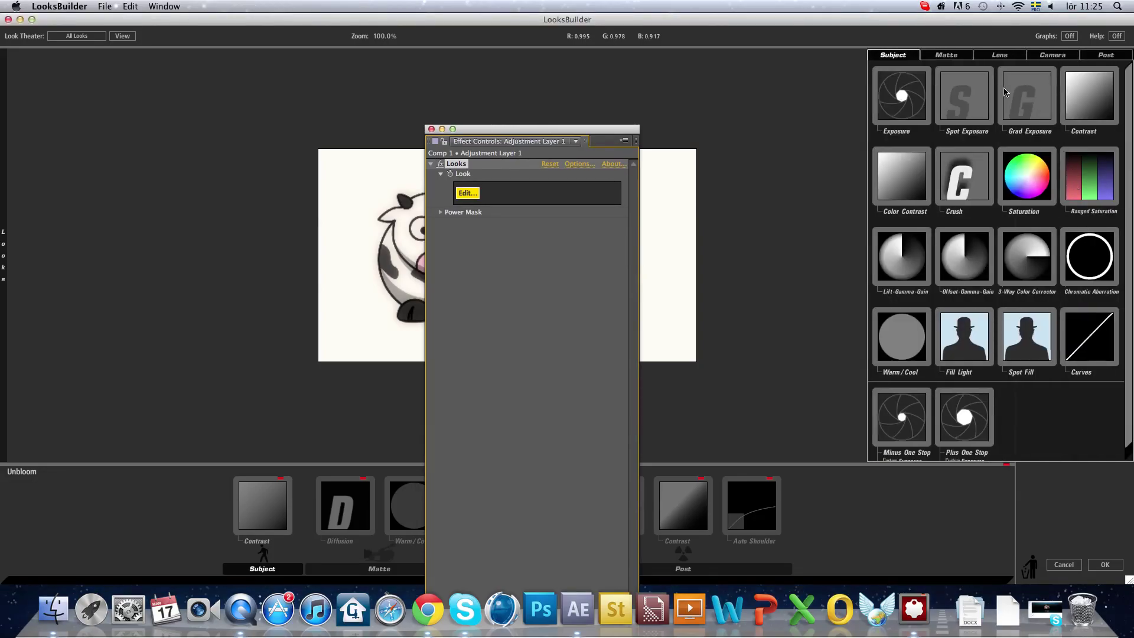
left_click(951, 59)
left_click(994, 59)
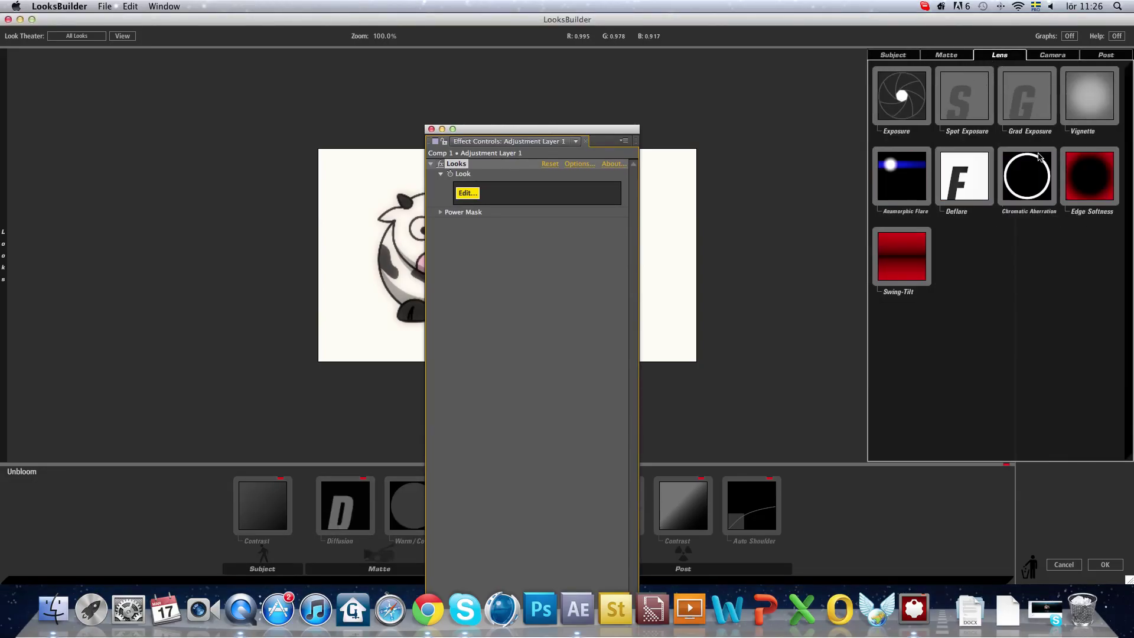
left_click_drag(1088, 175, 663, 231)
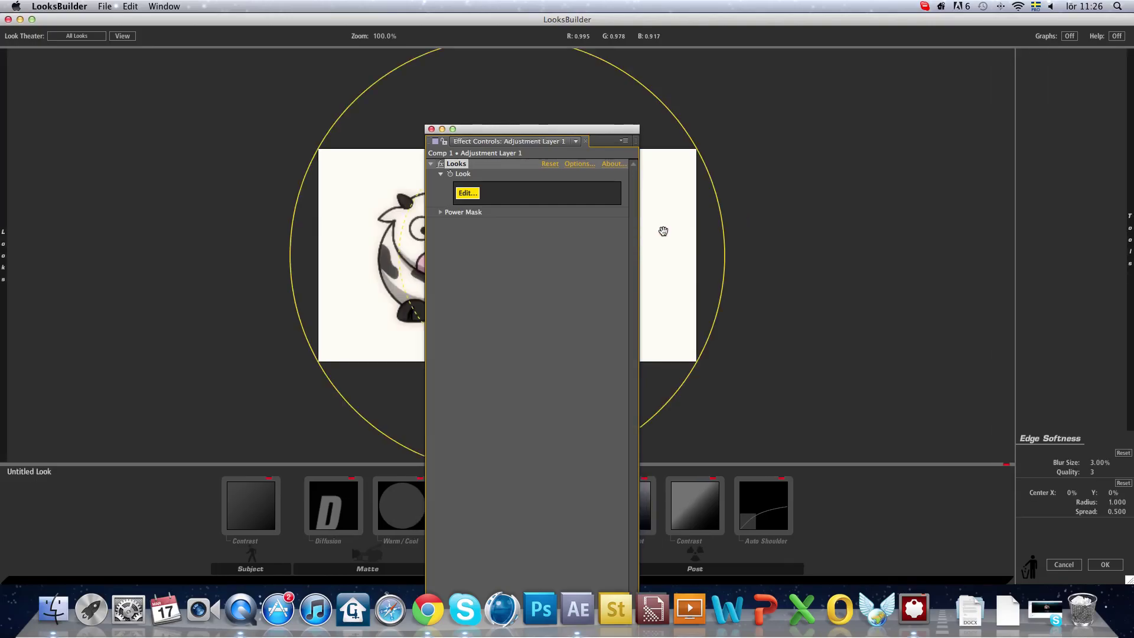
Step: Widen the Edge Softness radius from 1.000 to about 1.52
left_click_drag(549, 128, 1, 47)
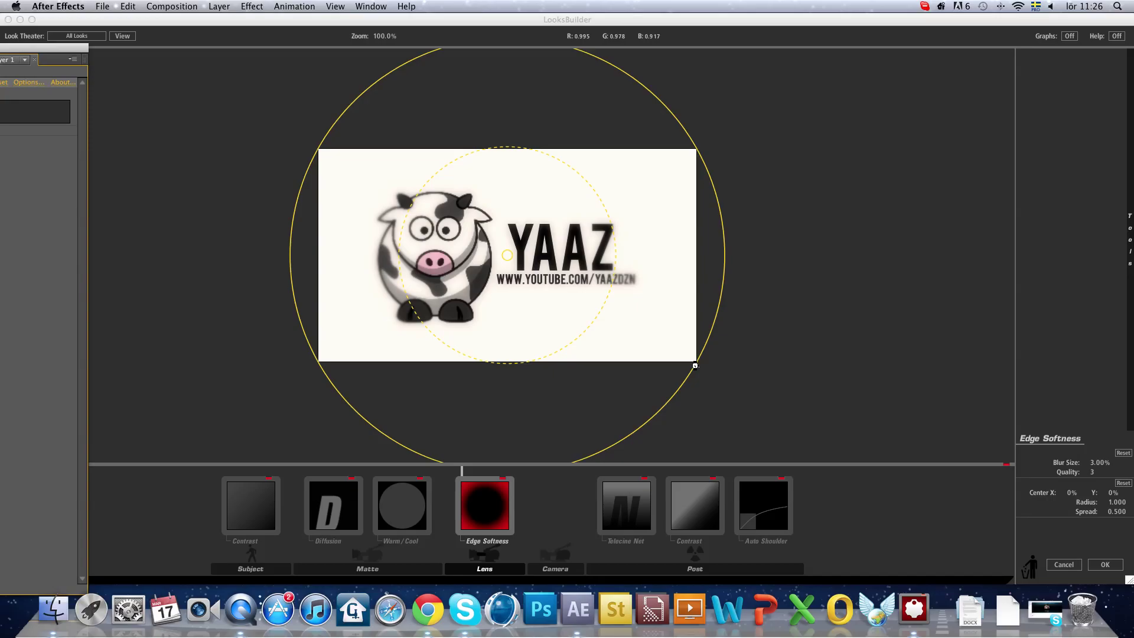
left_click(719, 374)
left_click_drag(701, 365, 804, 391)
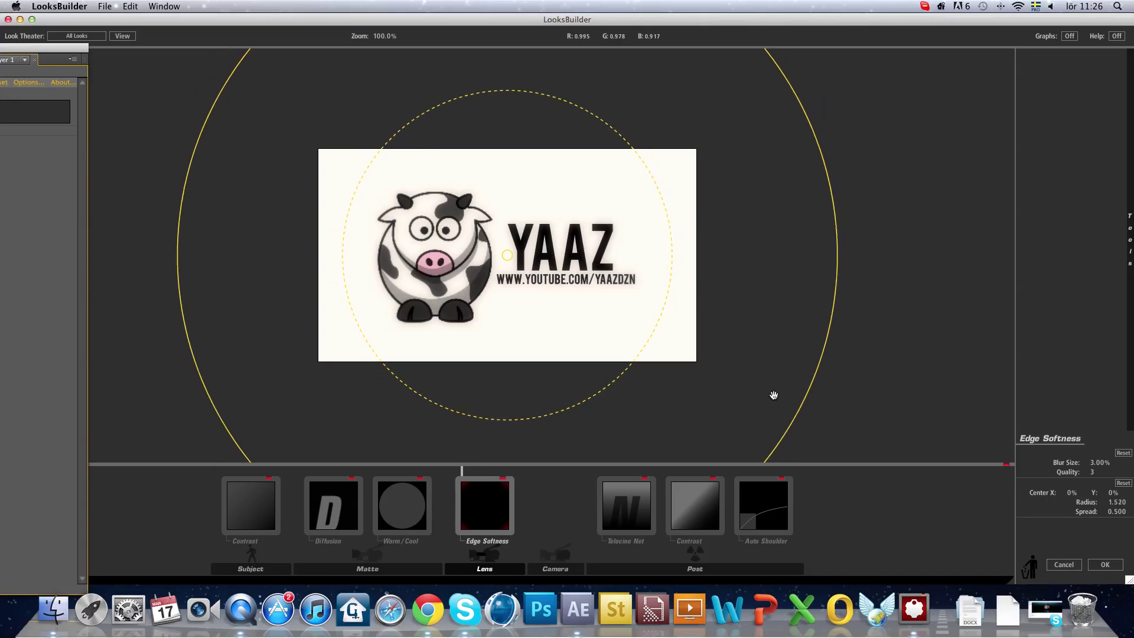
left_click(746, 400)
Step: Try a pinkish Warm/Cool tint on the cow logo using the colour wheel
left_click(387, 516)
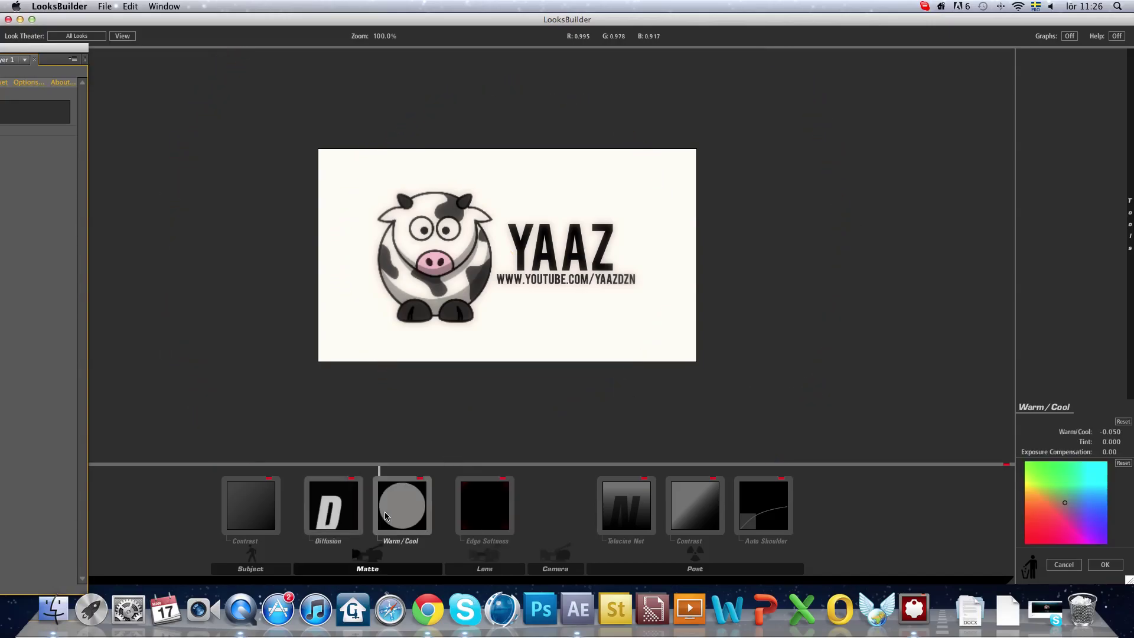
left_click_drag(1067, 480, 1065, 504)
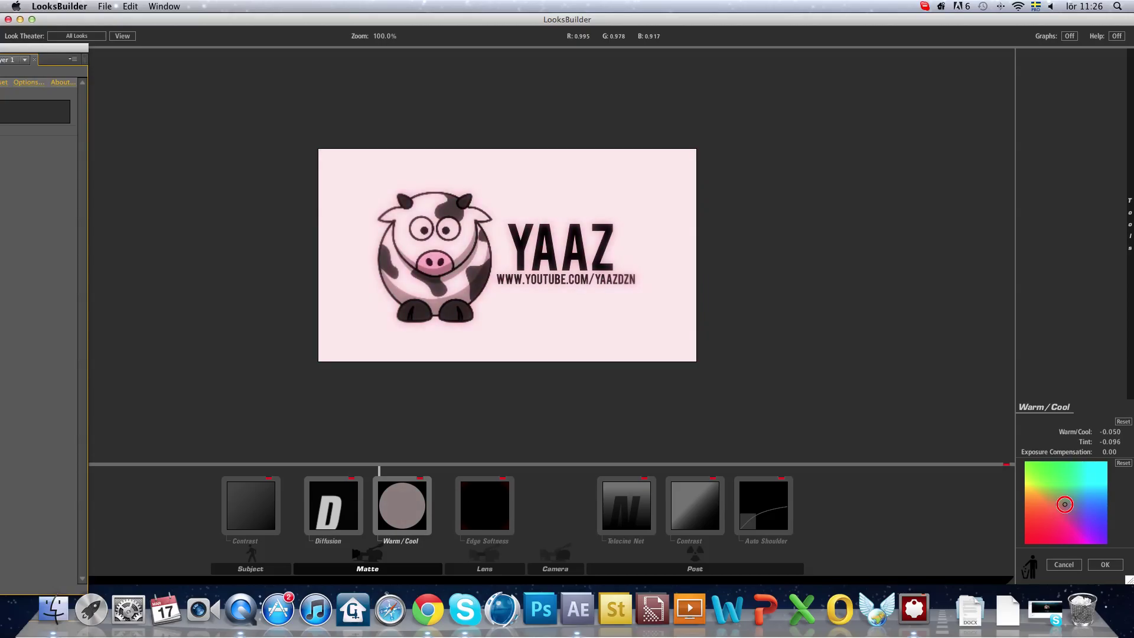
mouse_move(7, 242)
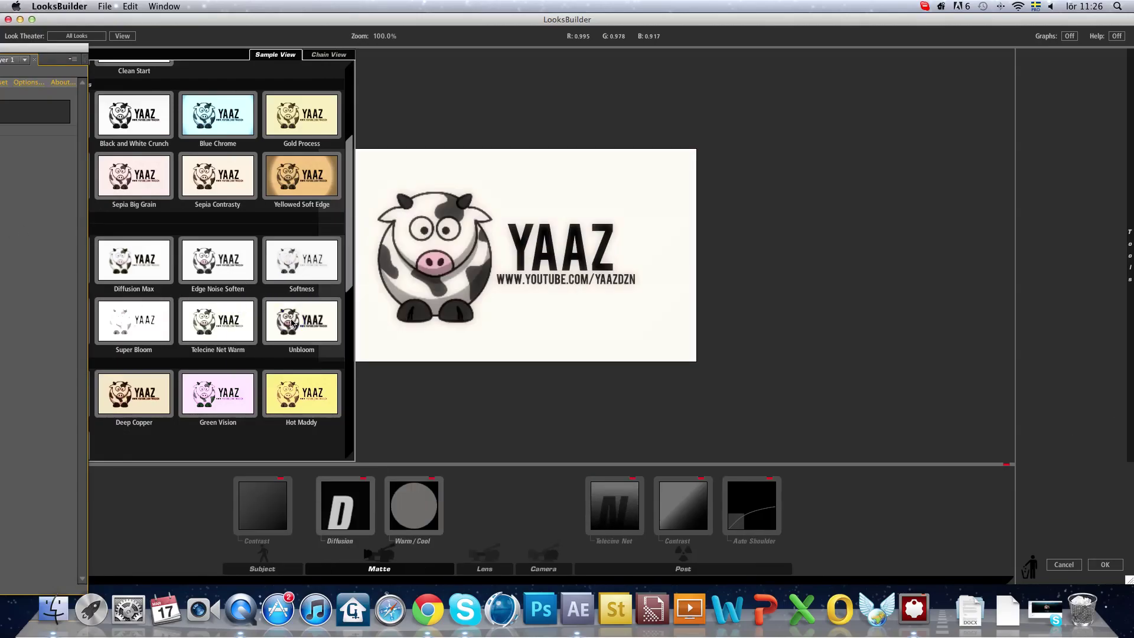
Step: Re-add Edge Softness with radius 1.492 and apply the look to Comp 1
mouse_move(1129, 149)
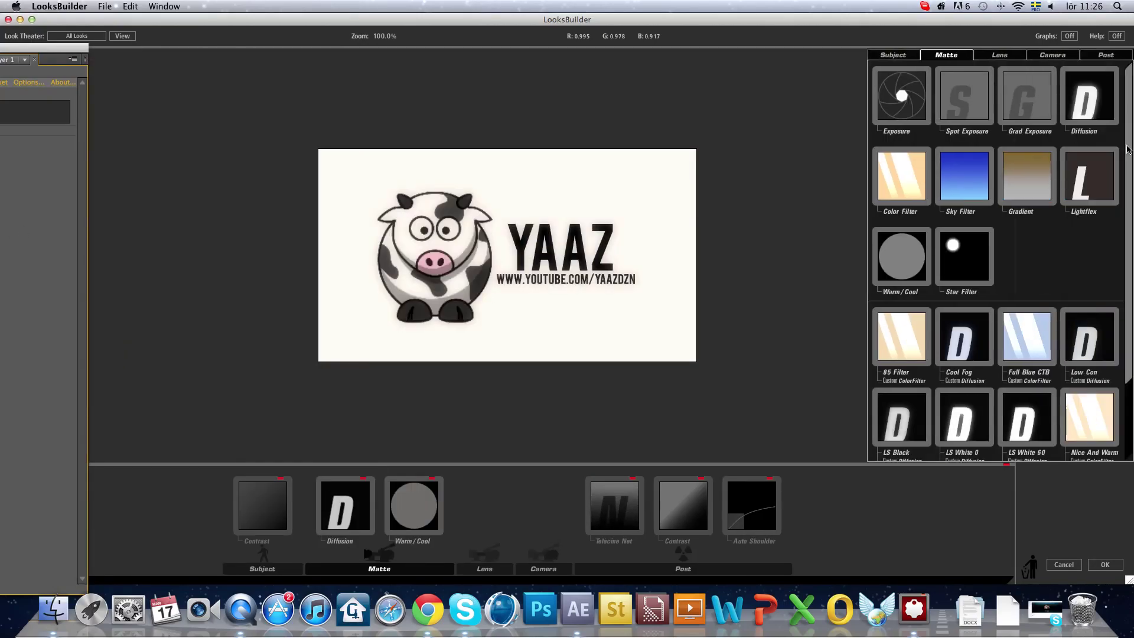
left_click(1000, 56)
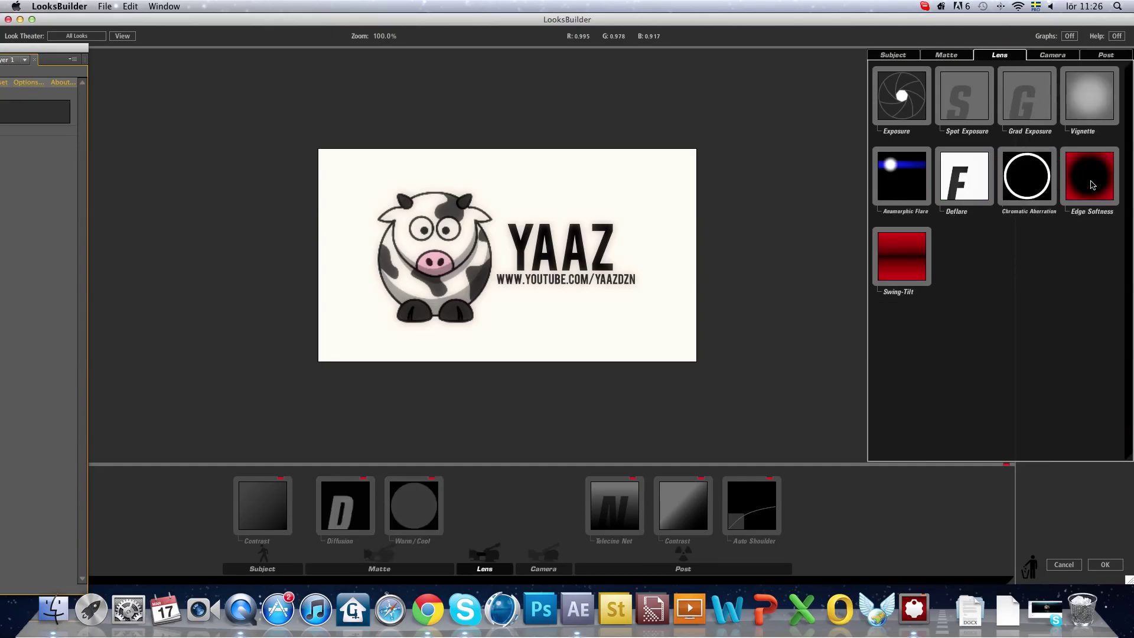
left_click_drag(1078, 206, 592, 254)
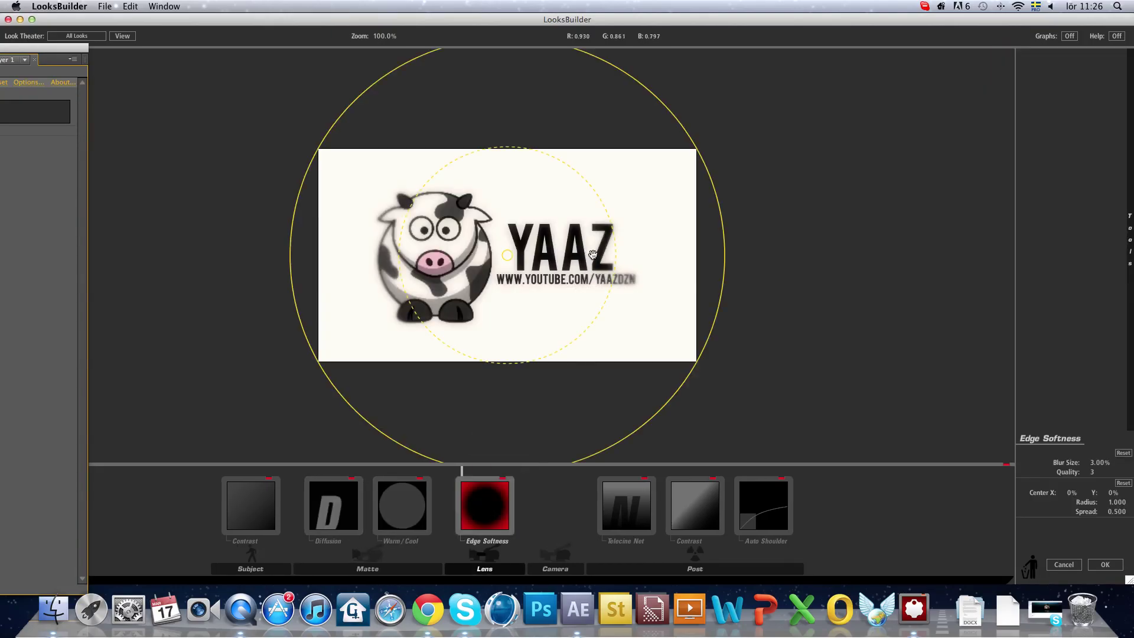
left_click_drag(676, 391, 778, 434)
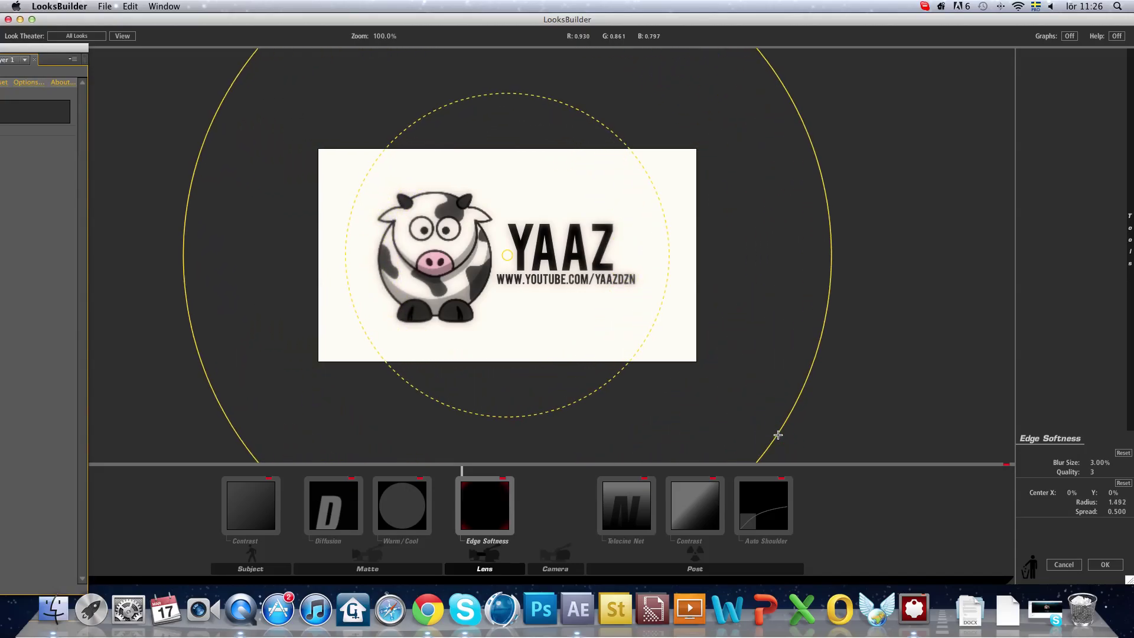
left_click(1107, 566)
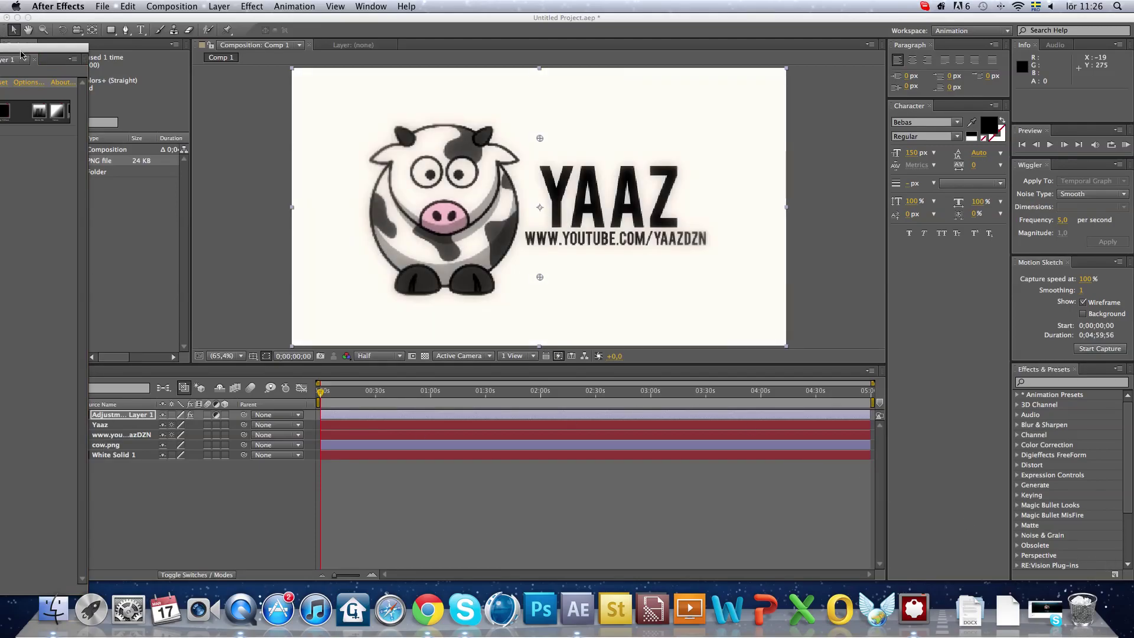
left_click_drag(21, 52, 414, 51)
Step: Add Comp 1 to the Render Queue with output file Comp 1.mov
left_click(401, 52)
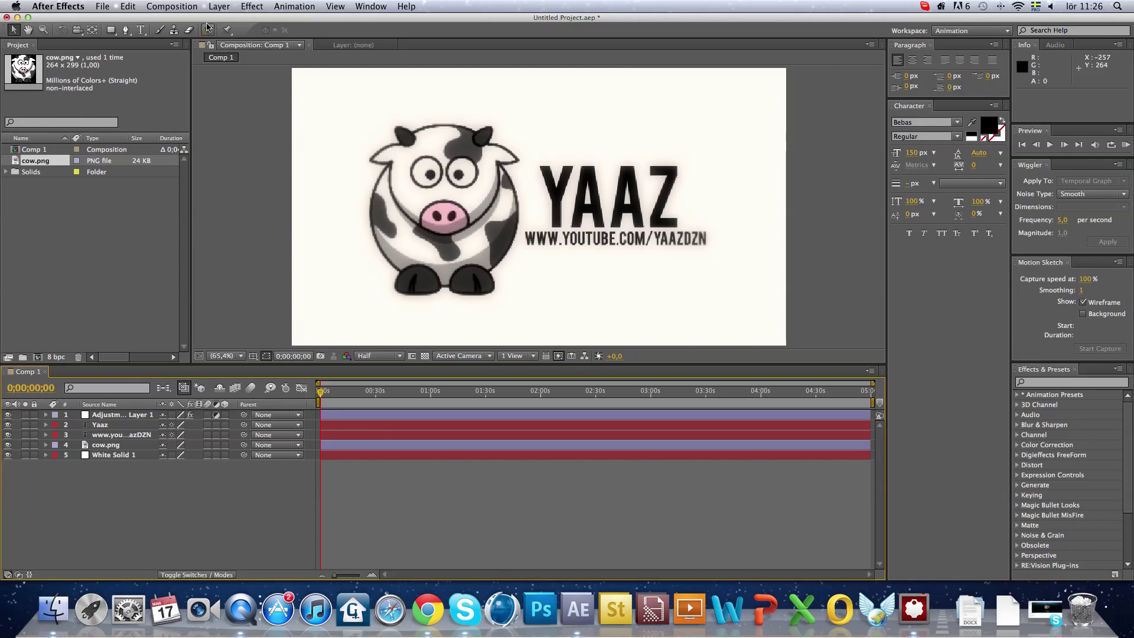
left_click(172, 6)
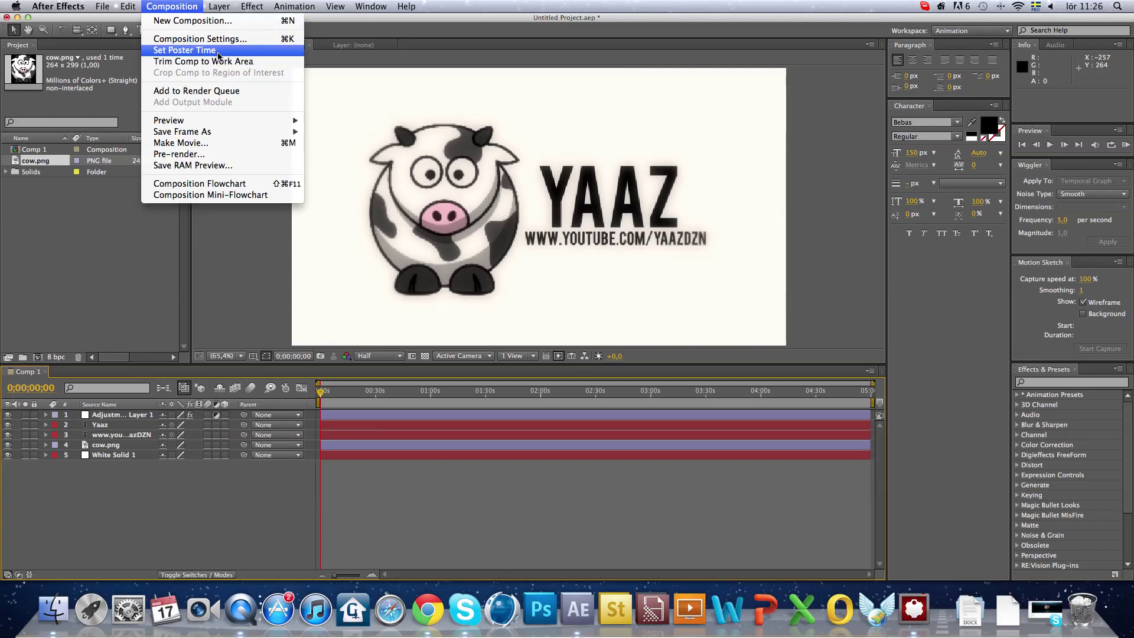
left_click(276, 91)
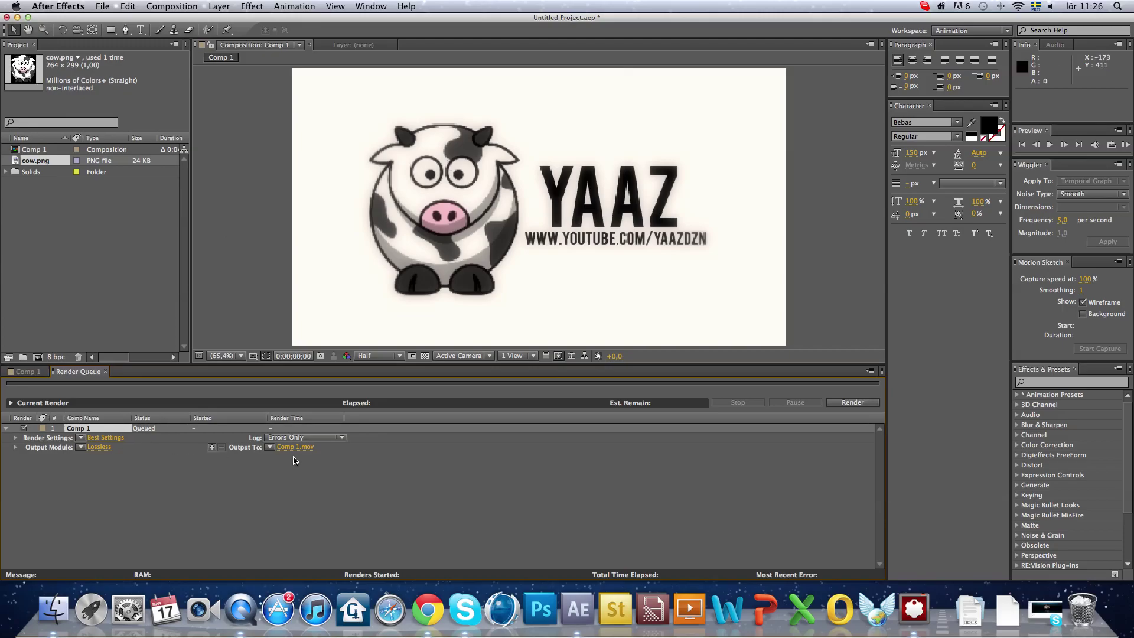
left_click(305, 447)
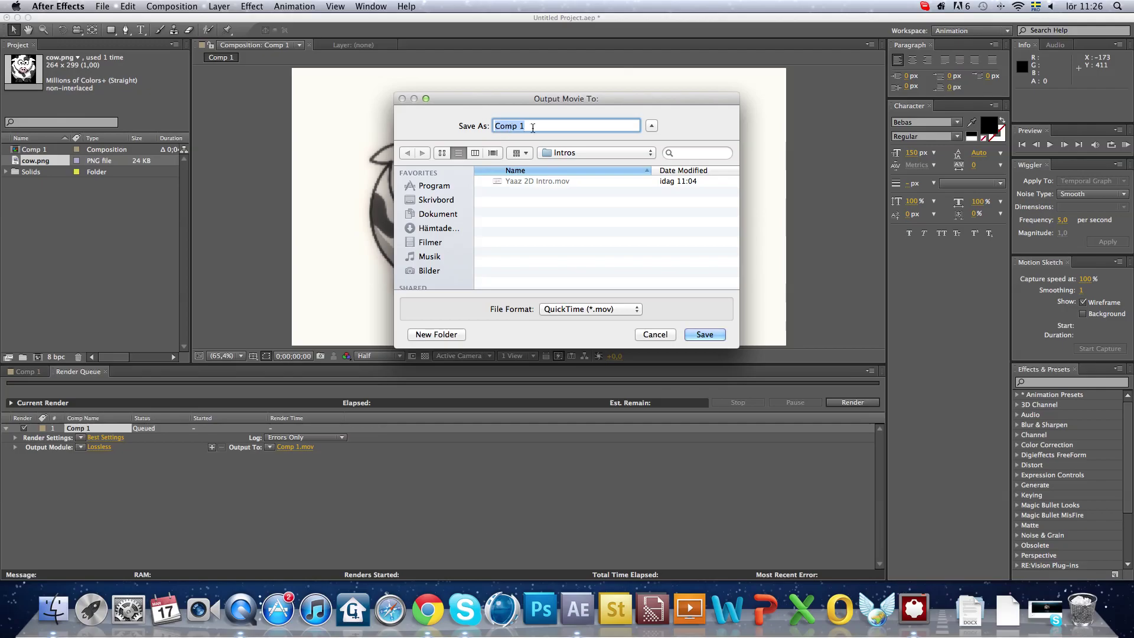
left_click(704, 334)
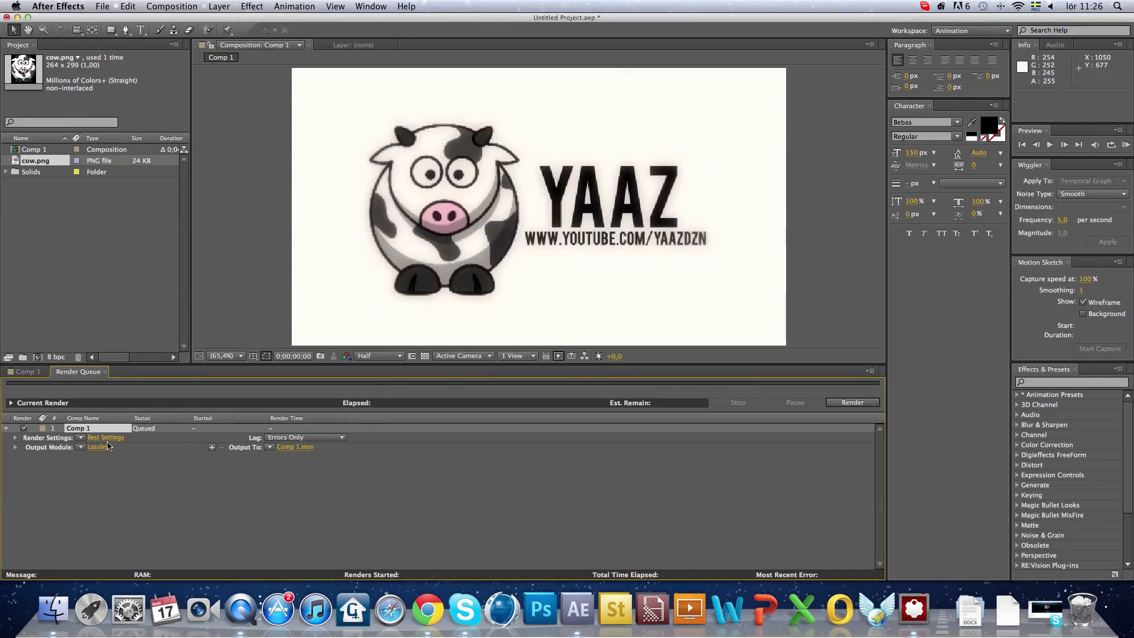
Step: Enable 48 kHz stereo Audio Output in the QuickTime output module
left_click(99, 447)
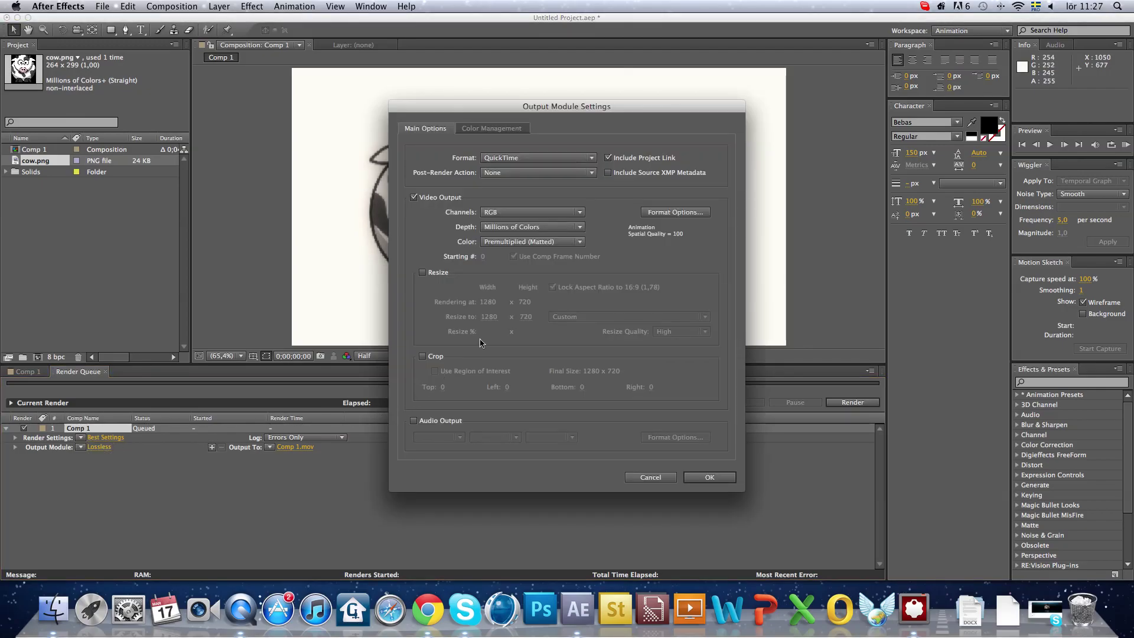
left_click(413, 421)
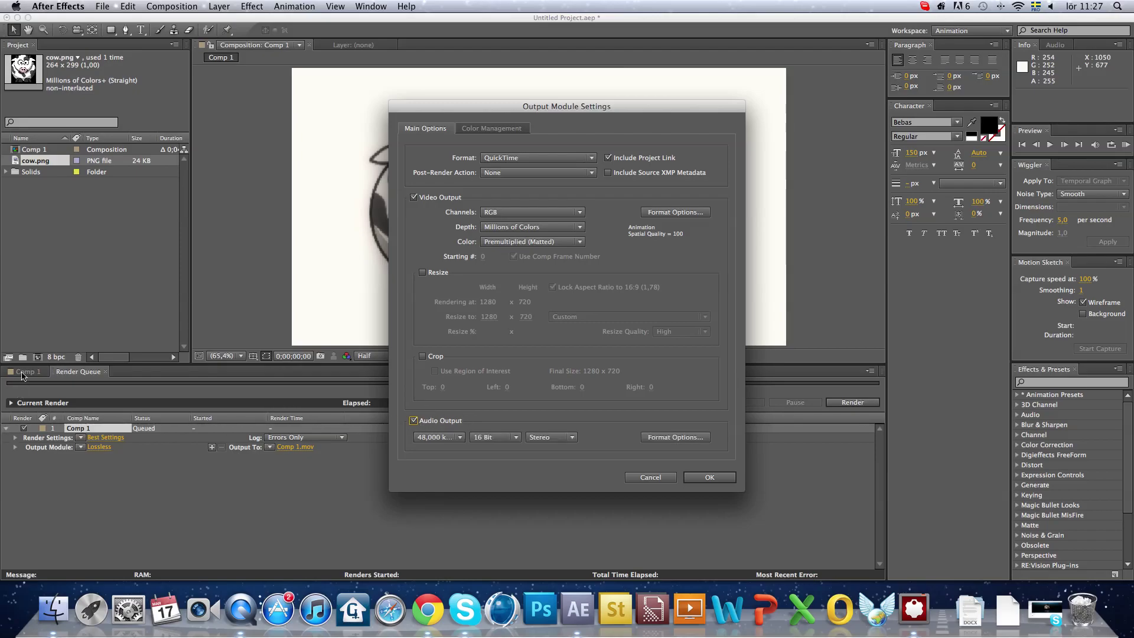
left_click(499, 469)
left_click(720, 479)
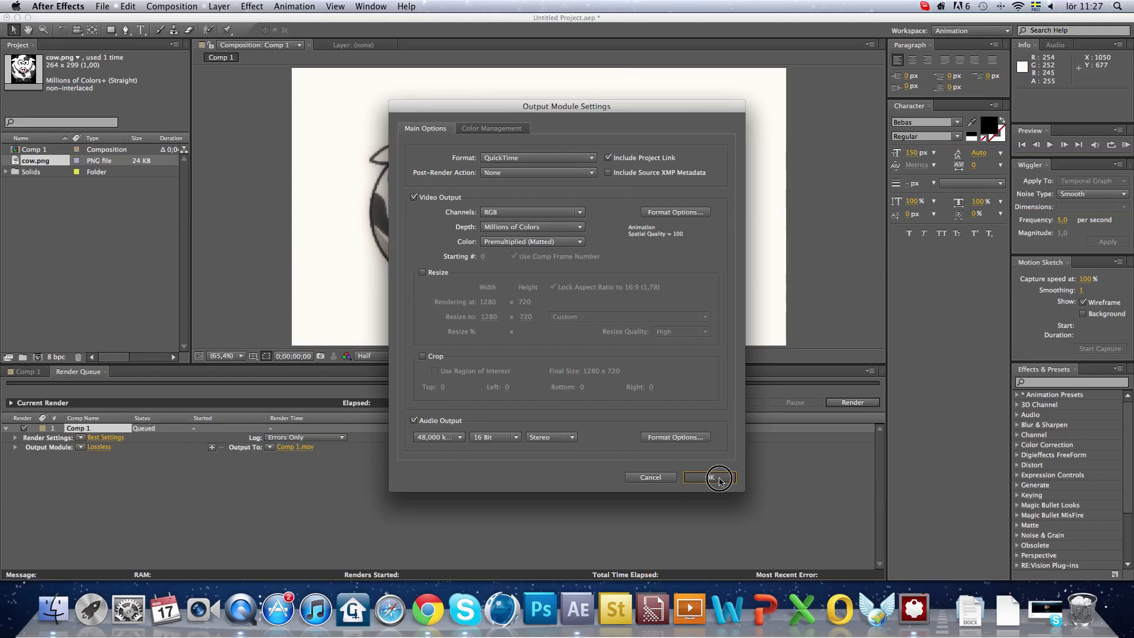
left_click(28, 371)
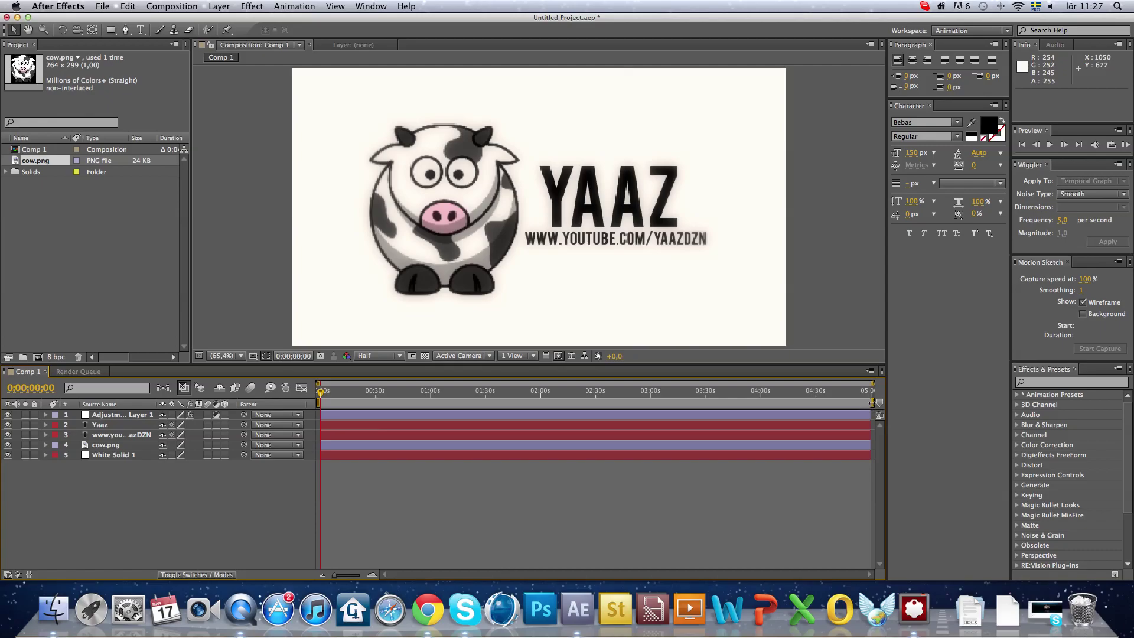
Step: Trim Comp 1's work area to the first 7 seconds
left_click_drag(871, 402, 338, 402)
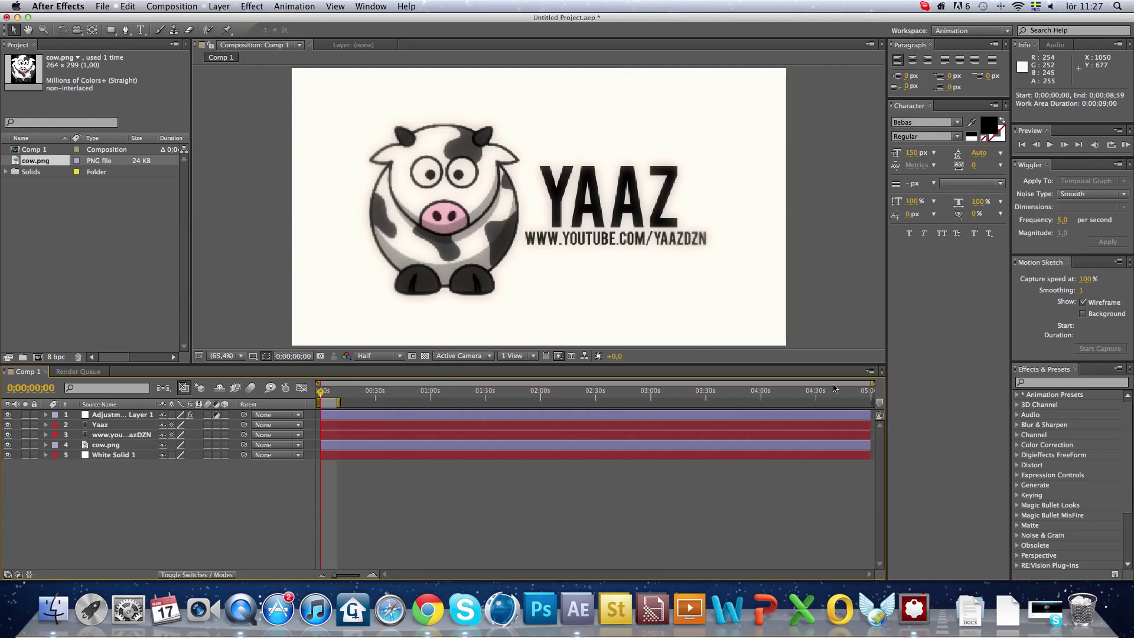
left_click_drag(864, 387, 348, 382)
left_click_drag(677, 402, 593, 402)
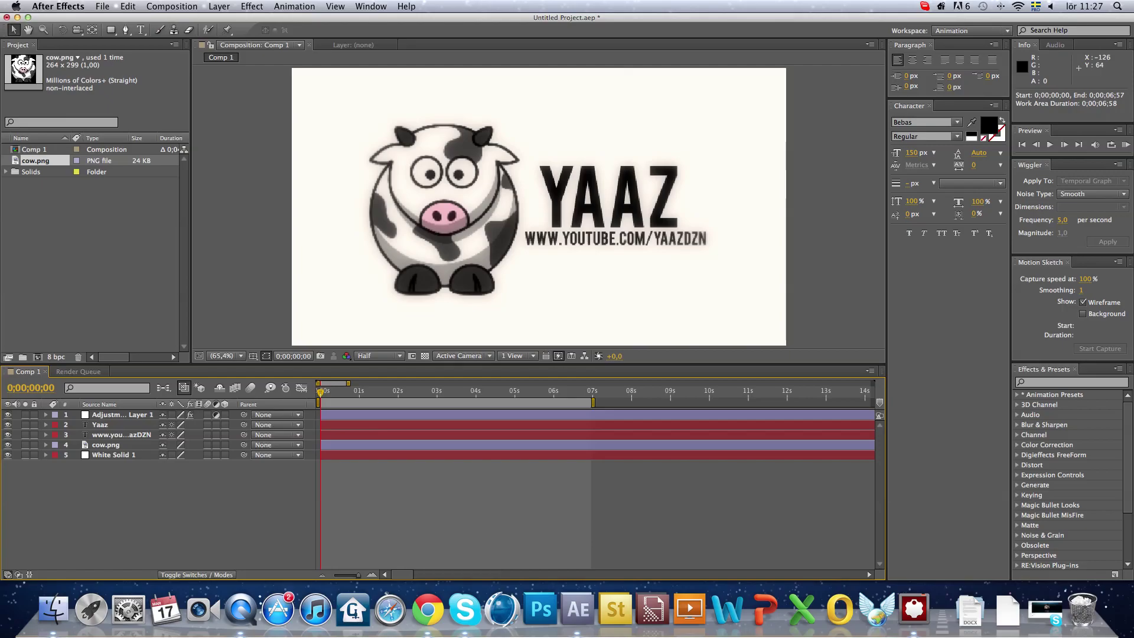
Step: Render Comp 1 to Comp 1.mov via the Render Queue
key("super+m")
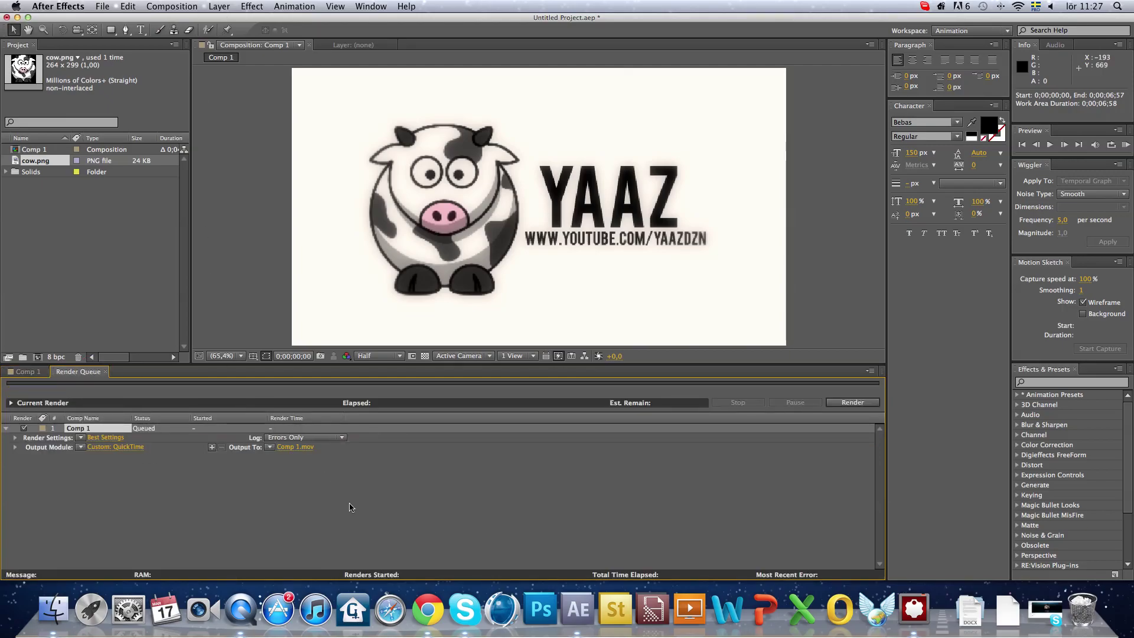
left_click(851, 402)
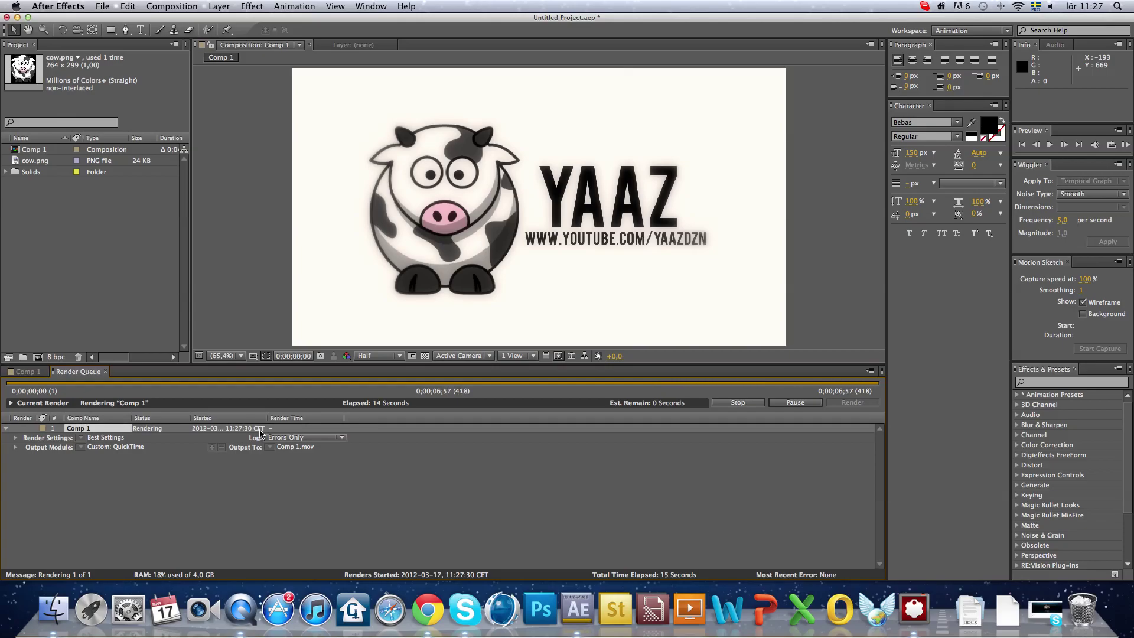
left_click(105, 372)
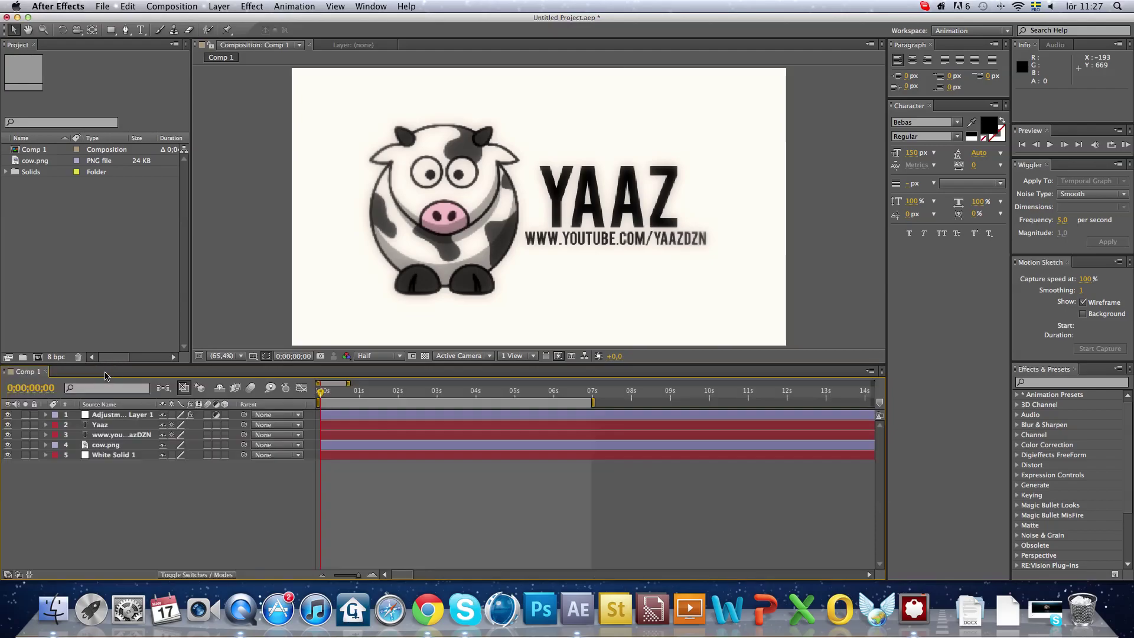
Step: Create an empty 1280×720, 59.94 fps composition named Comp 2
left_click(46, 371)
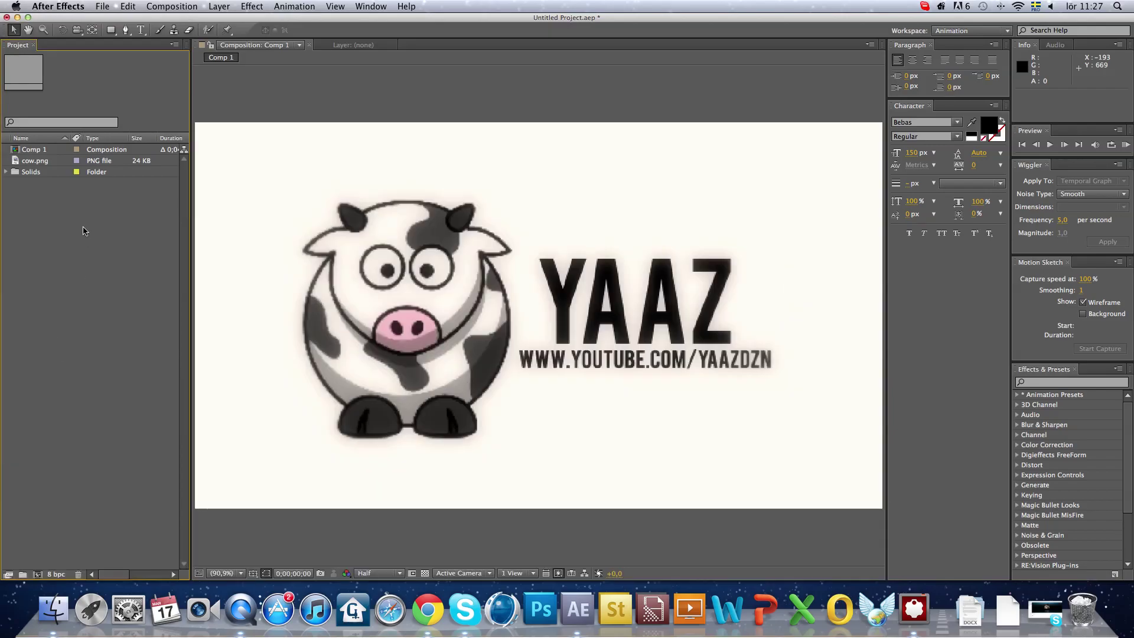
left_click(159, 7)
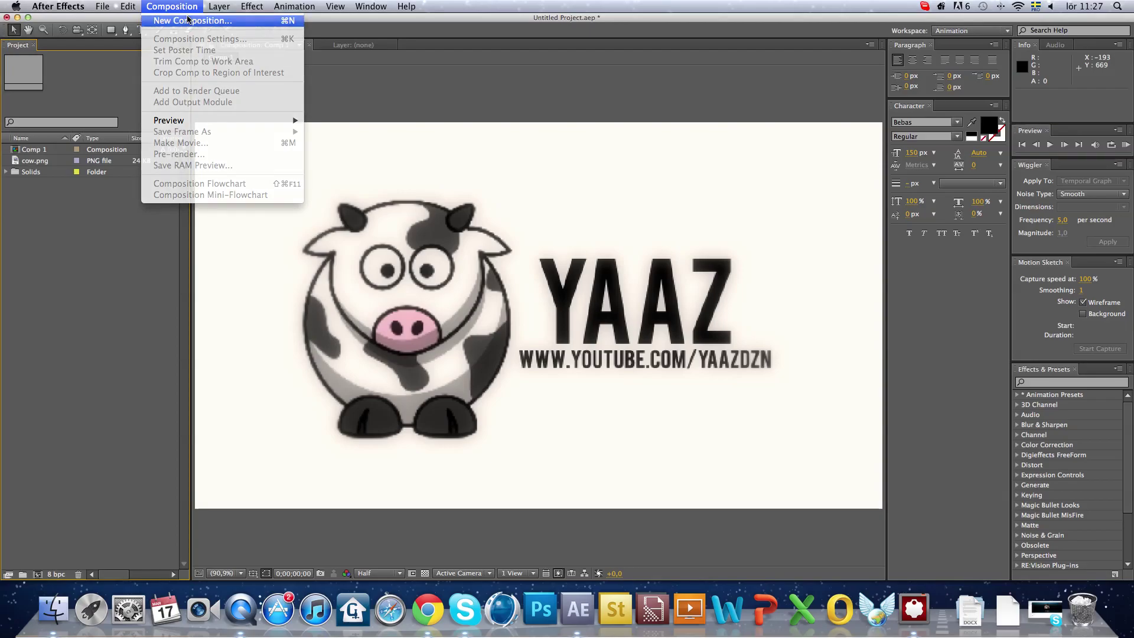
left_click(177, 17)
left_click(681, 424)
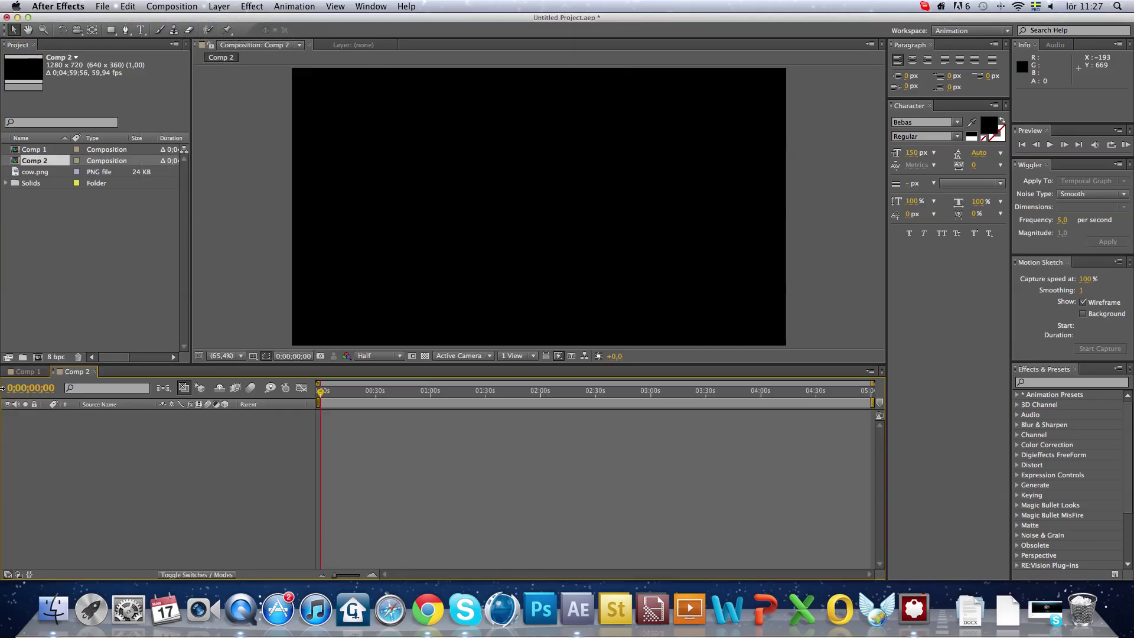
left_click(52, 633)
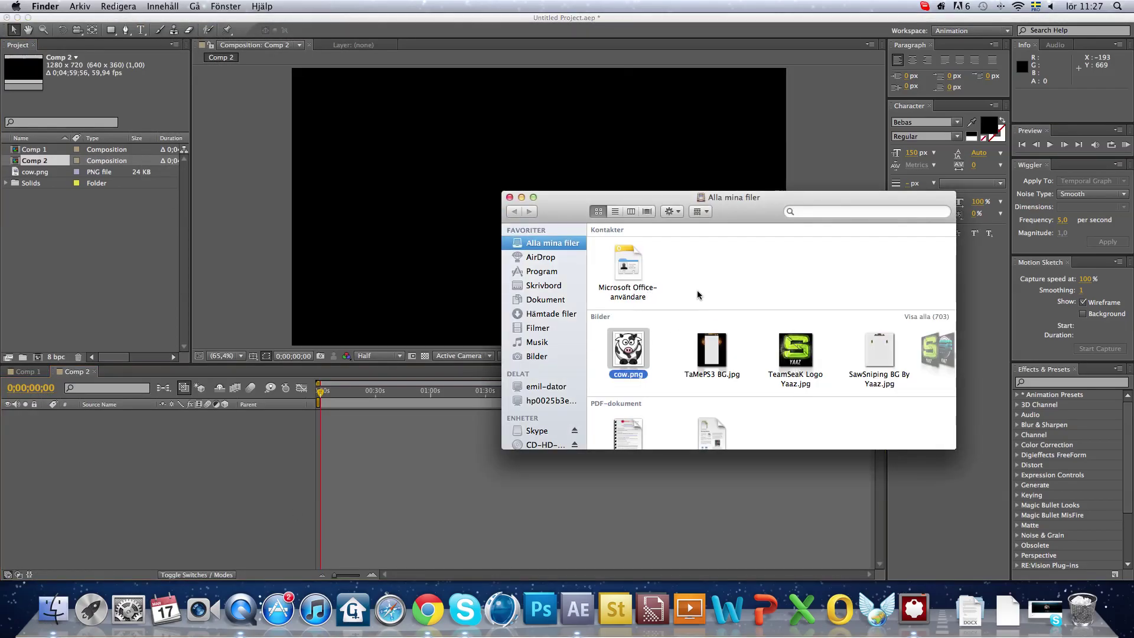
Step: Import Comp 1.mov from Filmer > Intros and place it as Comp 2's layer
left_click(554, 327)
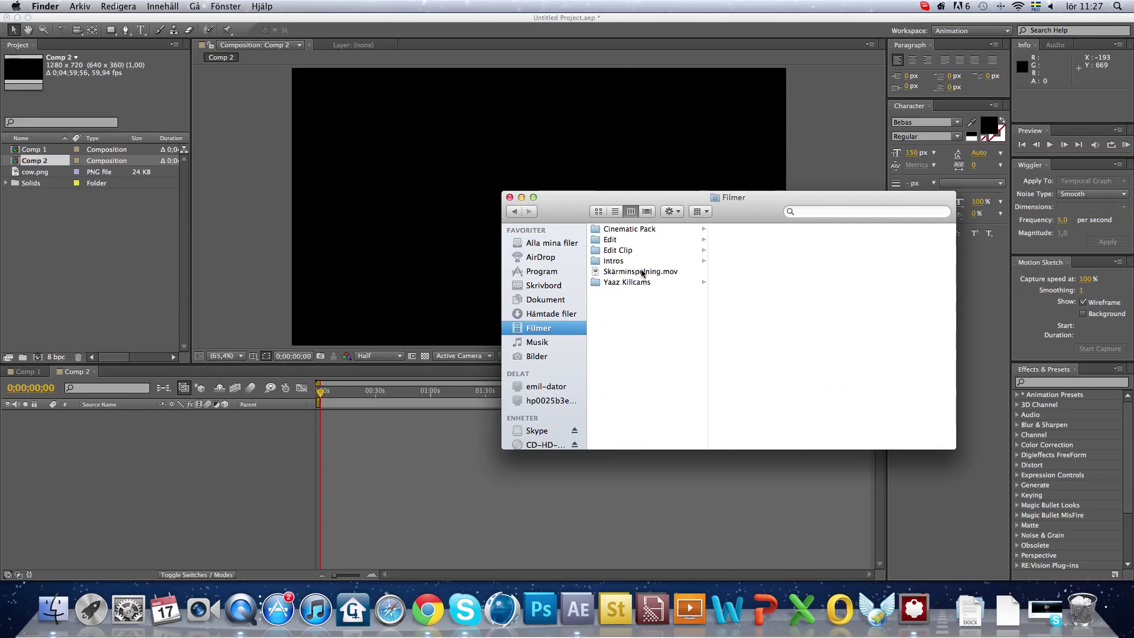
left_click(642, 271)
left_click(614, 260)
left_click(739, 229)
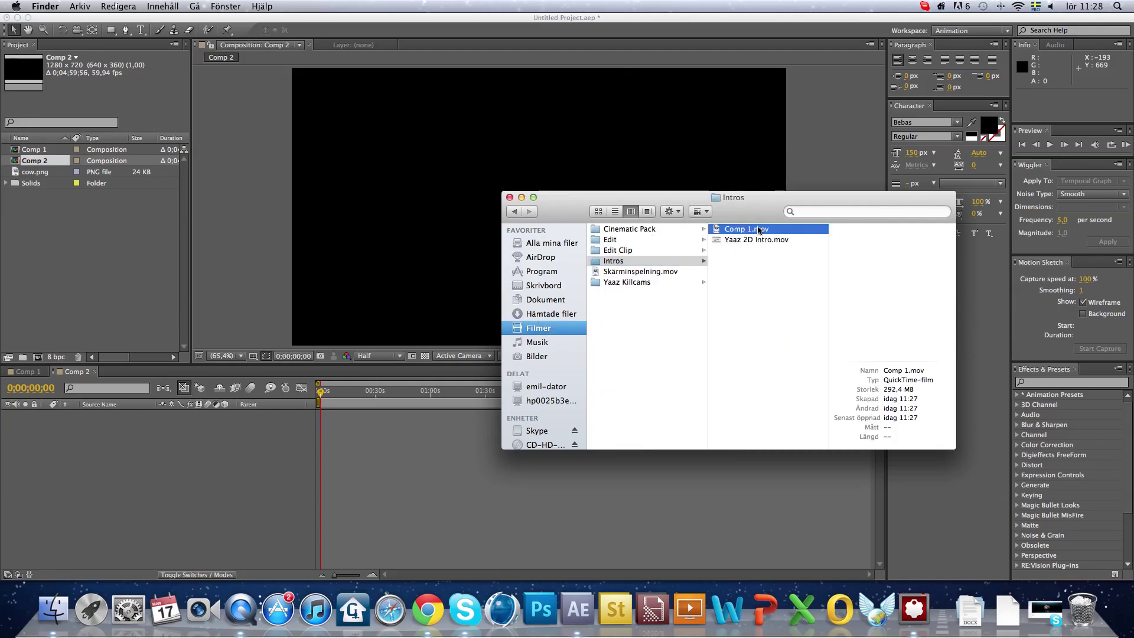
left_click_drag(744, 230, 49, 255)
left_click_drag(43, 178, 93, 443)
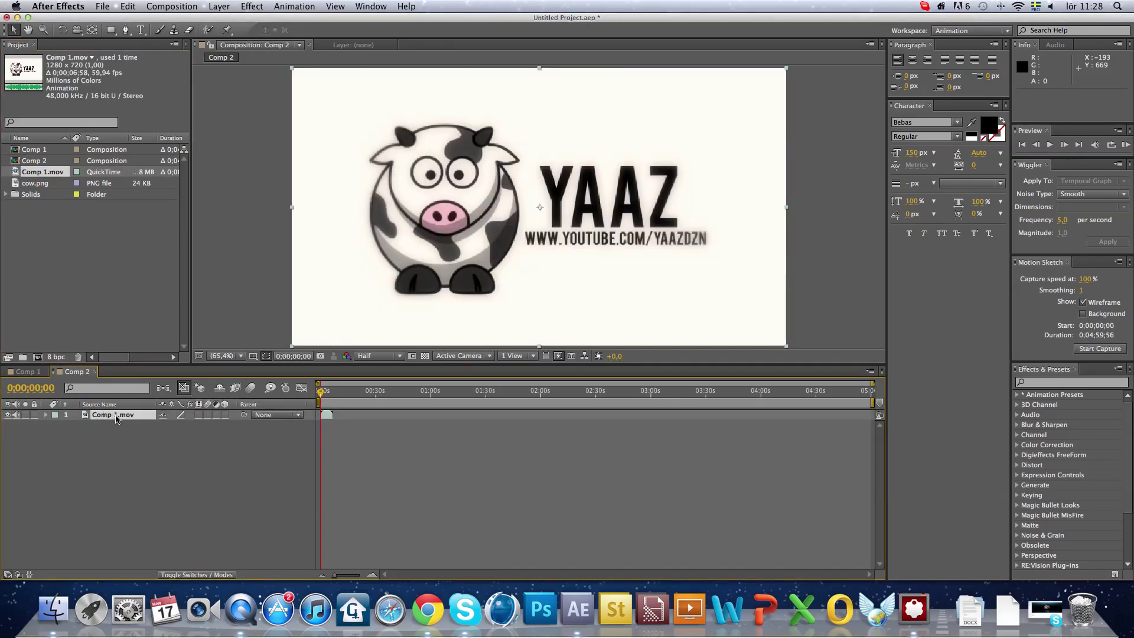
Step: Give the Comp 1.mov layer's Rotation a wiggle (1,2) expression
left_click(47, 415)
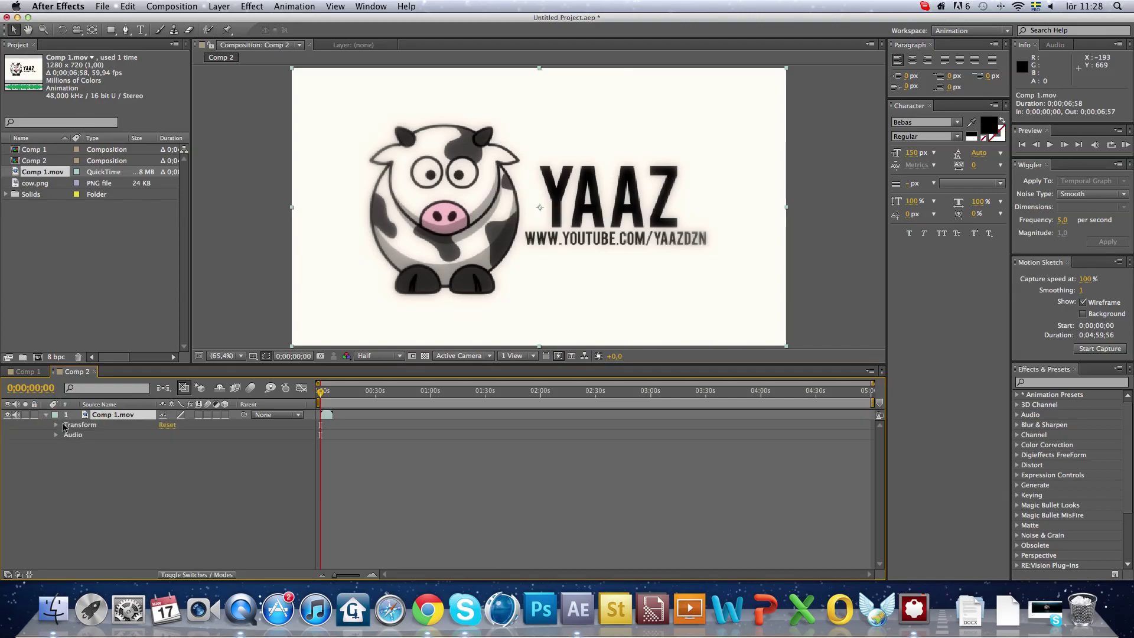
left_click(57, 425)
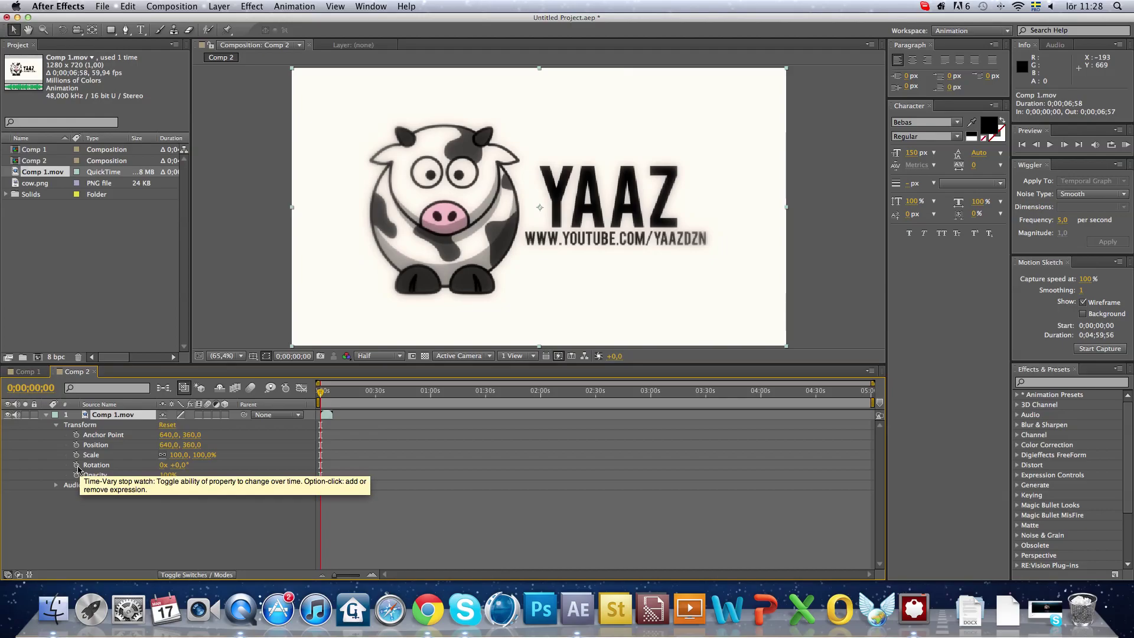
left_click(76, 465, "alt")
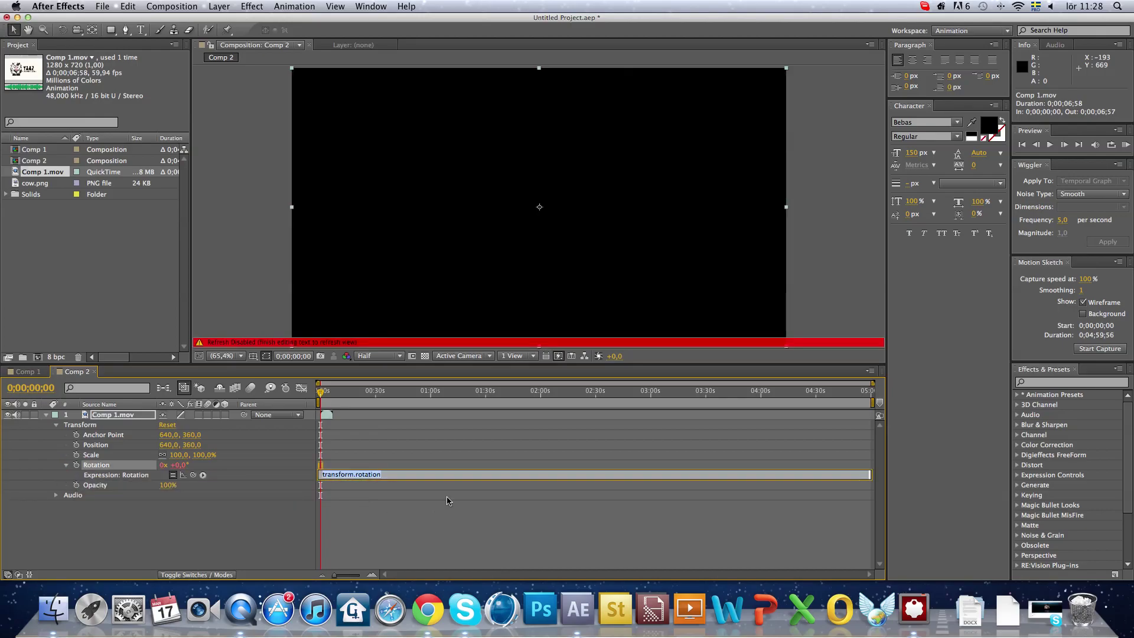
type("w")
type("iggle (1,2)")
key("Return")
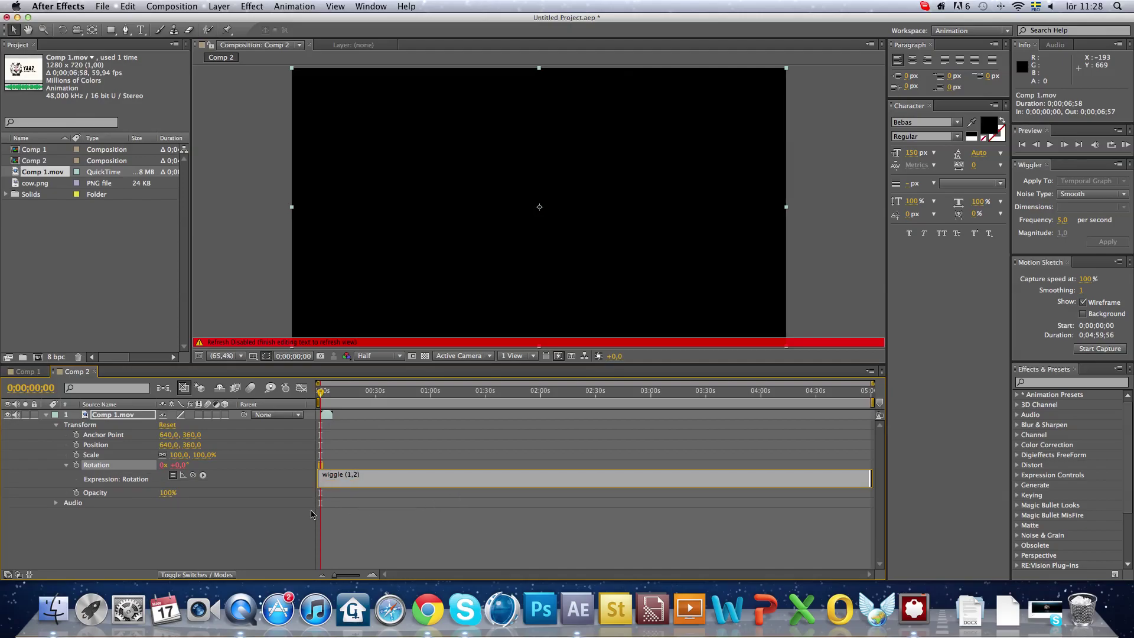
left_click(254, 521)
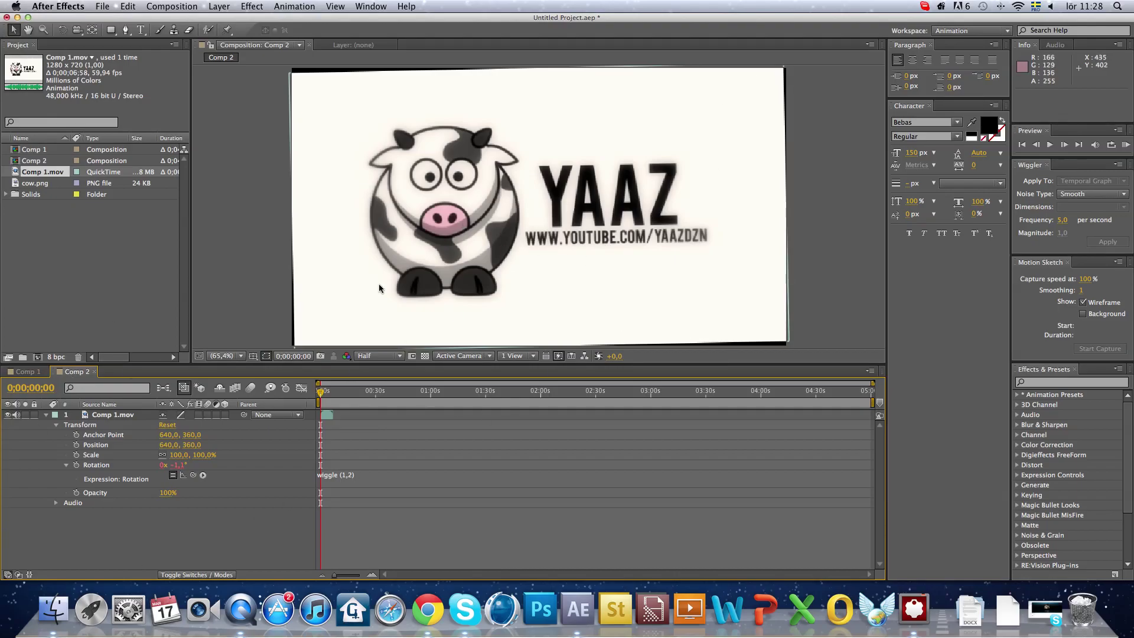
Step: Trim Comp 2's work area to 7 seconds and zoom the viewer to 50%
left_click_drag(320, 396, 319, 396)
left_click_drag(872, 384, 336, 407)
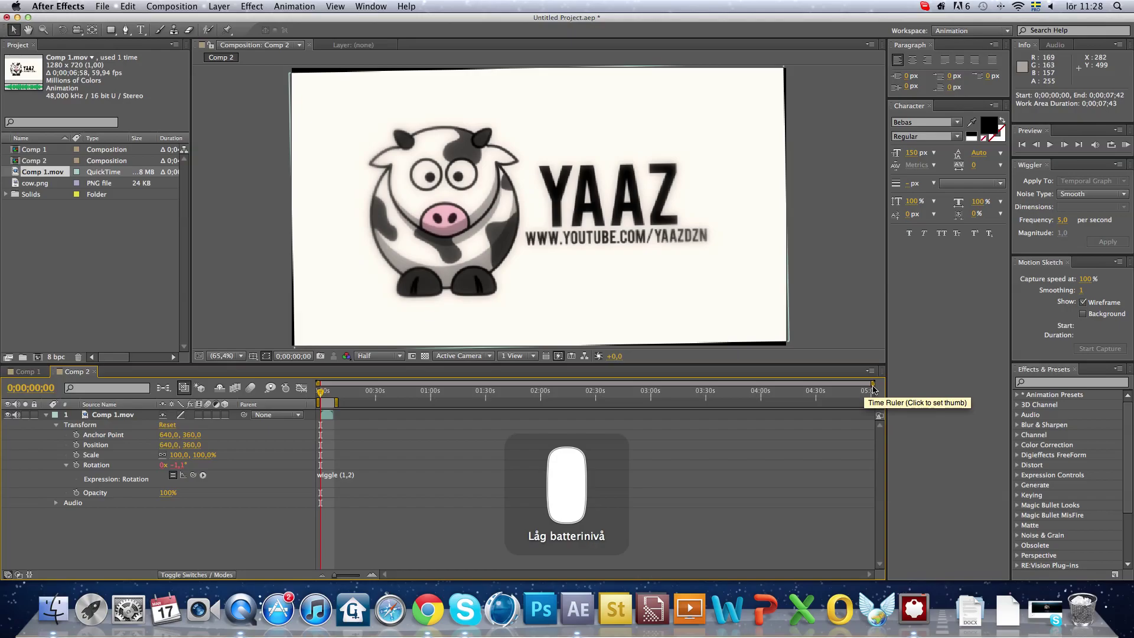
left_click_drag(873, 384, 373, 384)
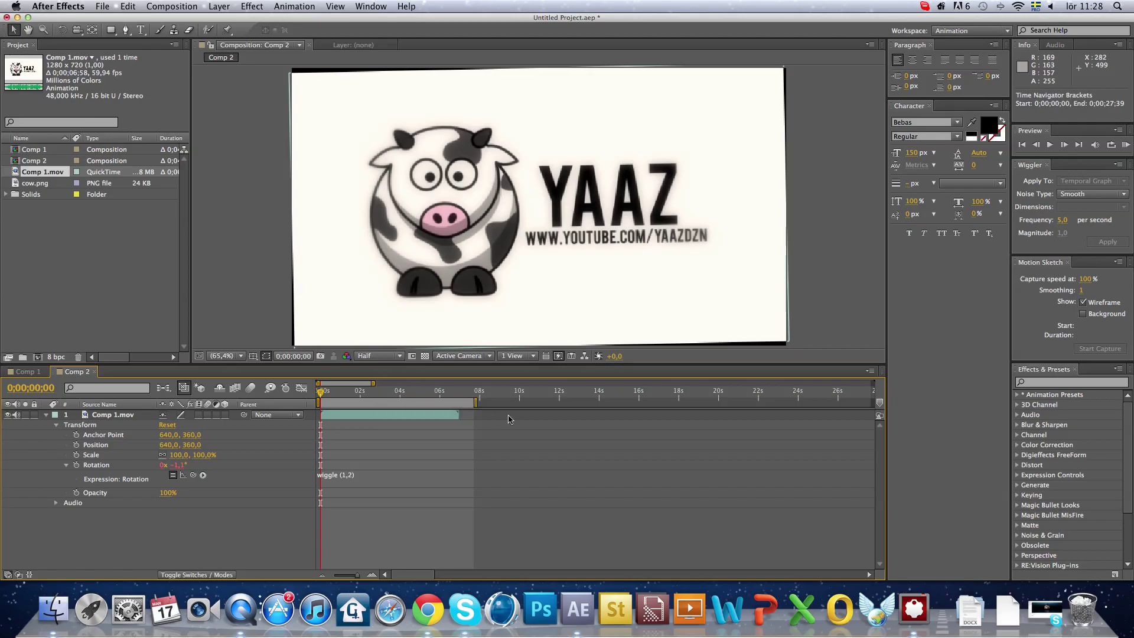
left_click_drag(474, 403, 462, 403)
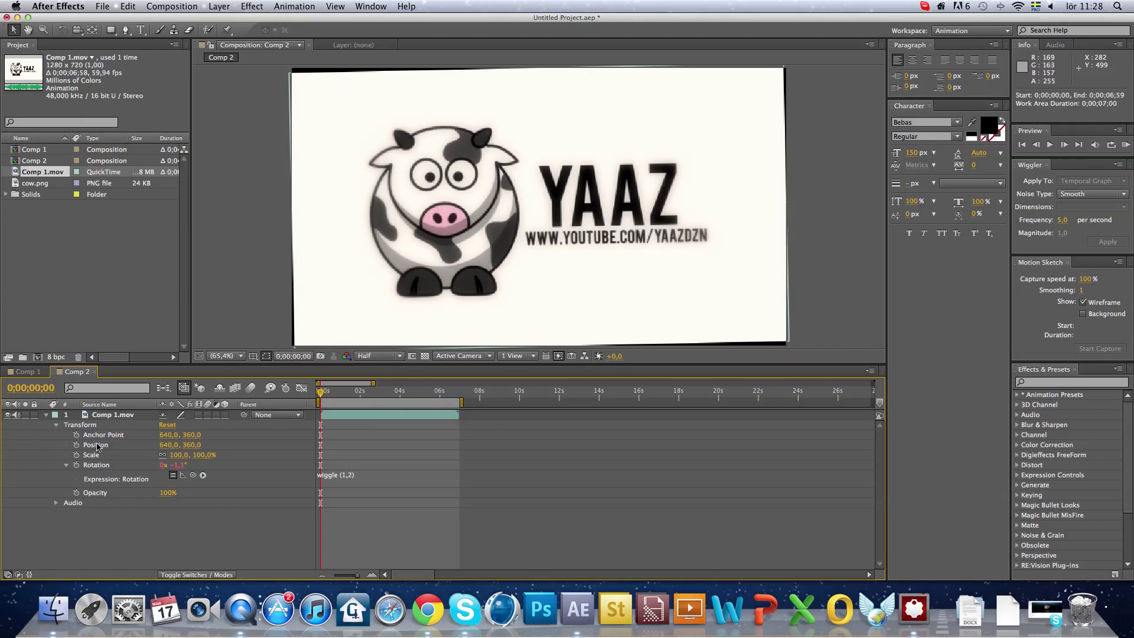
left_click(48, 416)
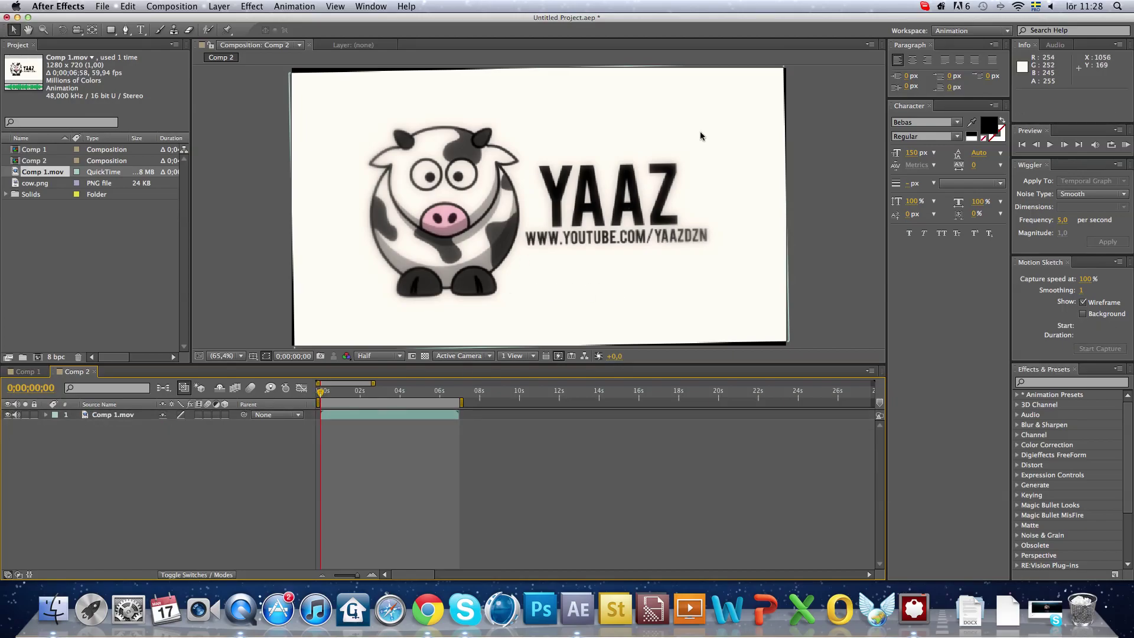
left_click(746, 102)
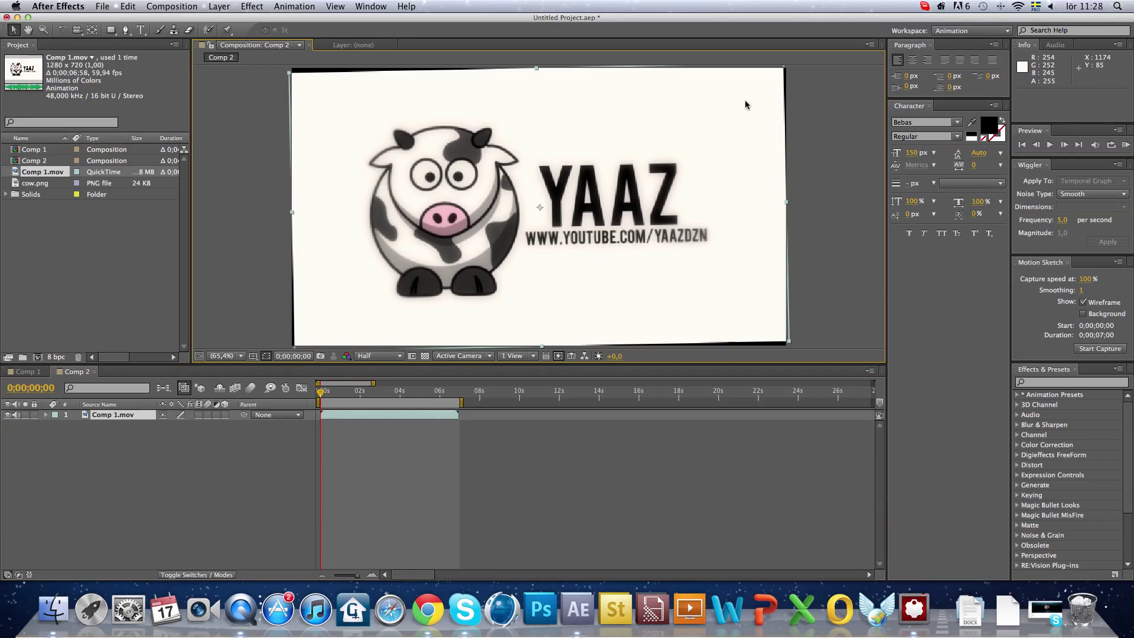
key("comma")
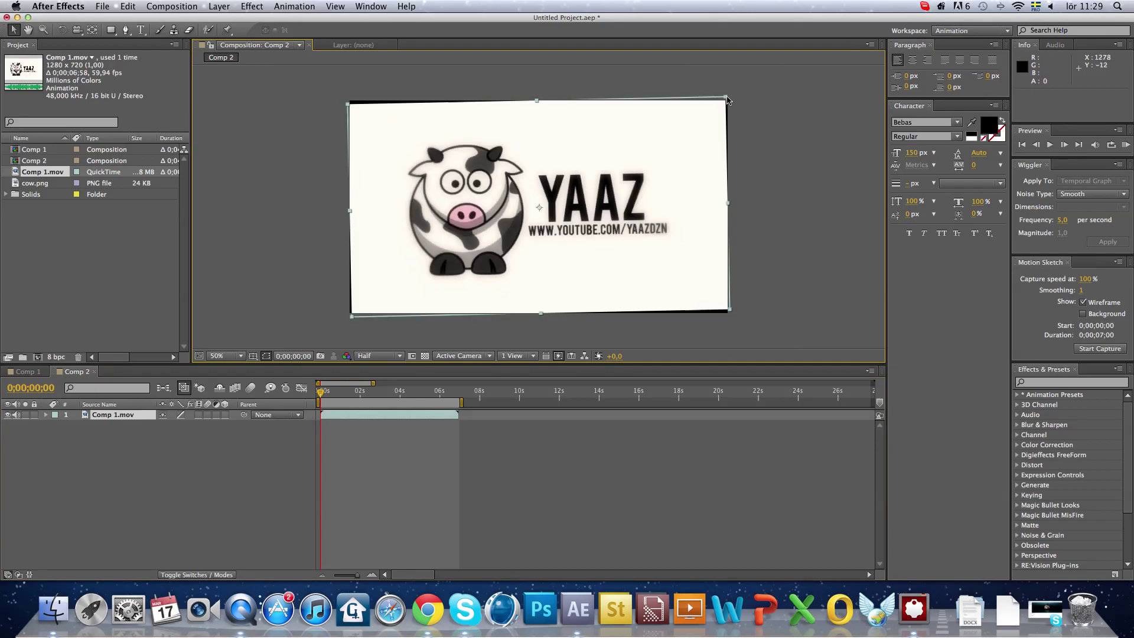
Step: Scale the Comp 1.mov layer to about 105% and RAM-preview Comp 2
left_click_drag(725, 96, 735, 90)
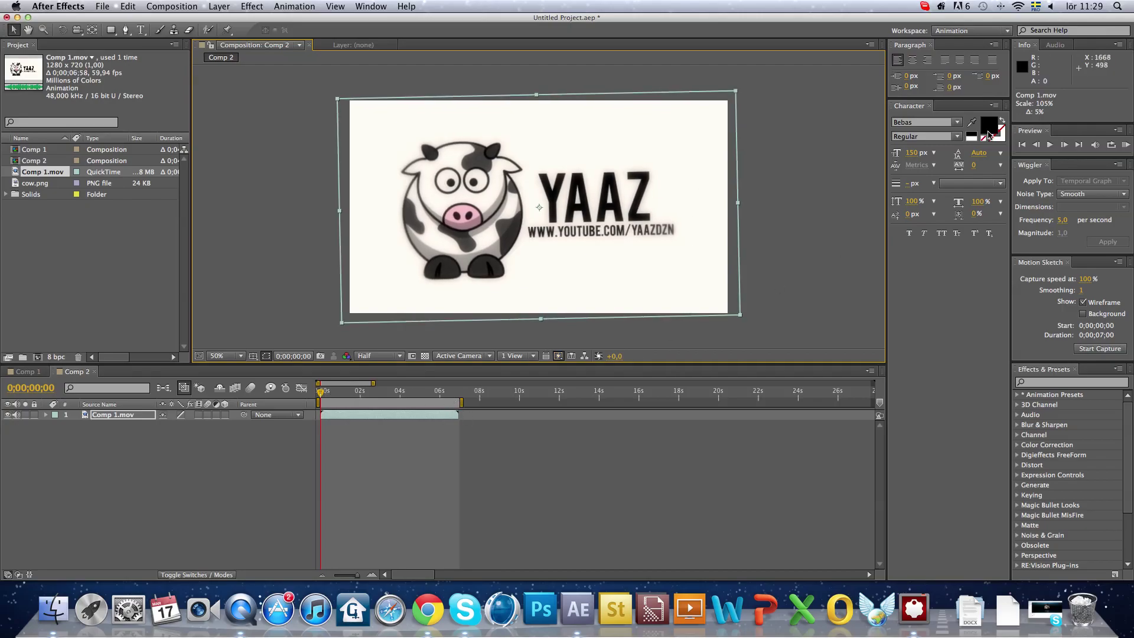
left_click(1127, 145)
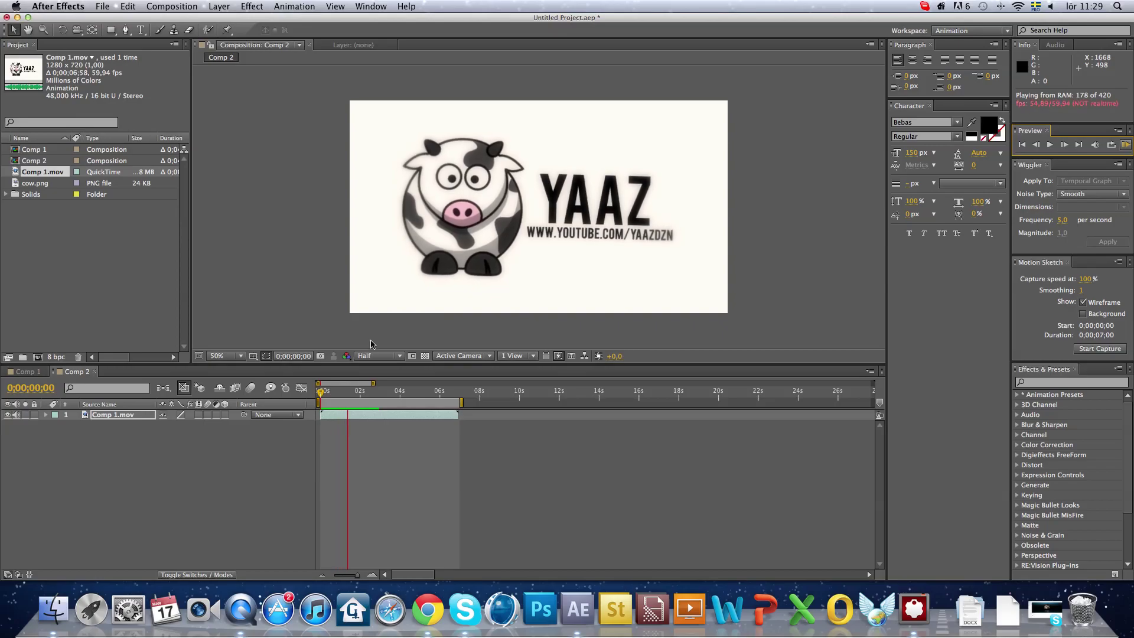
key("space")
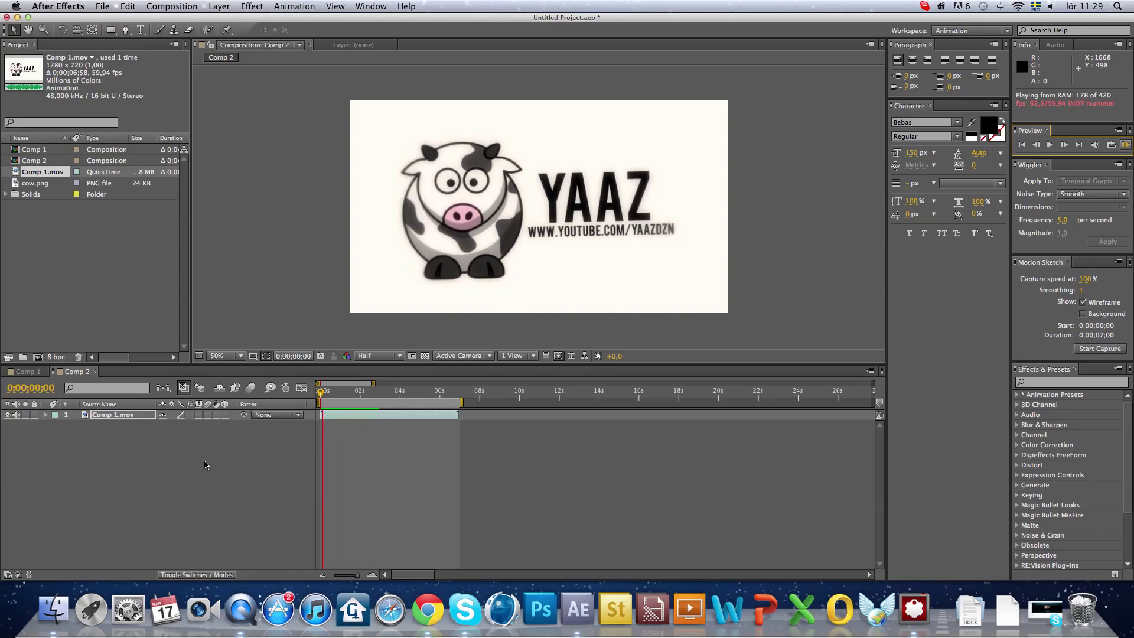
Step: Add Comp 2 to the render queue with Lossless output to Comp 2.mov
left_click(171, 6)
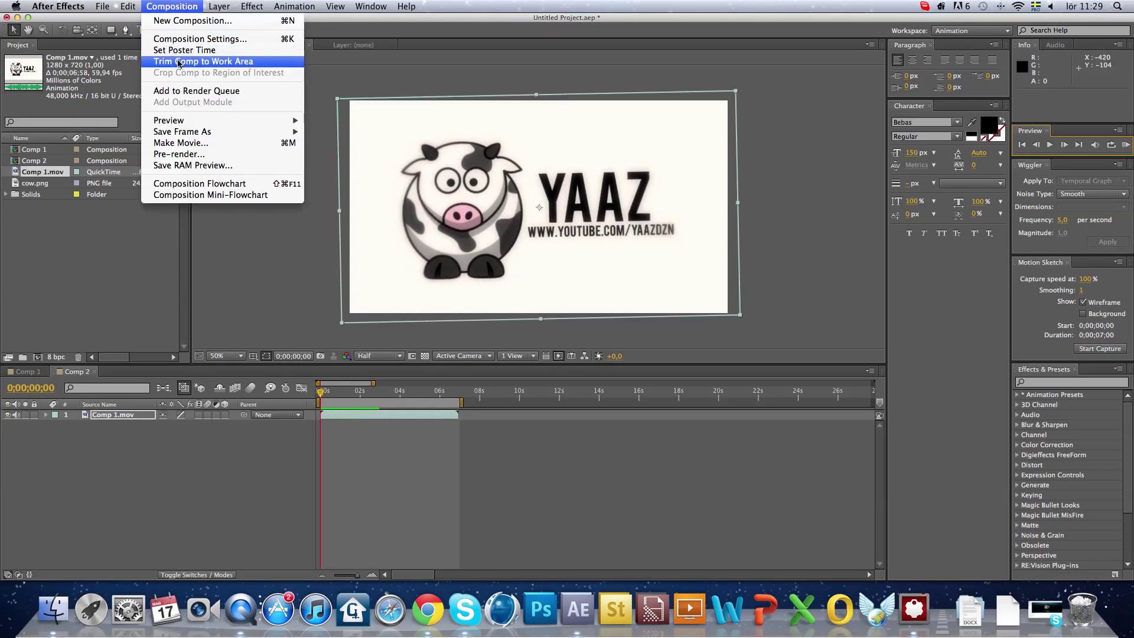
left_click(282, 95)
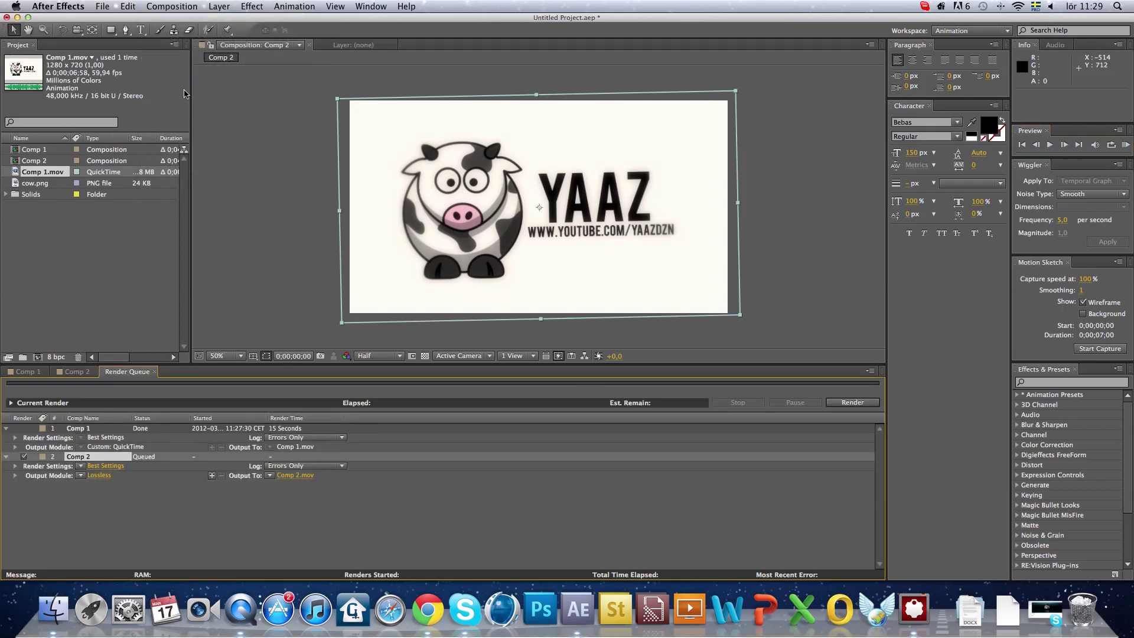
left_click(215, 90)
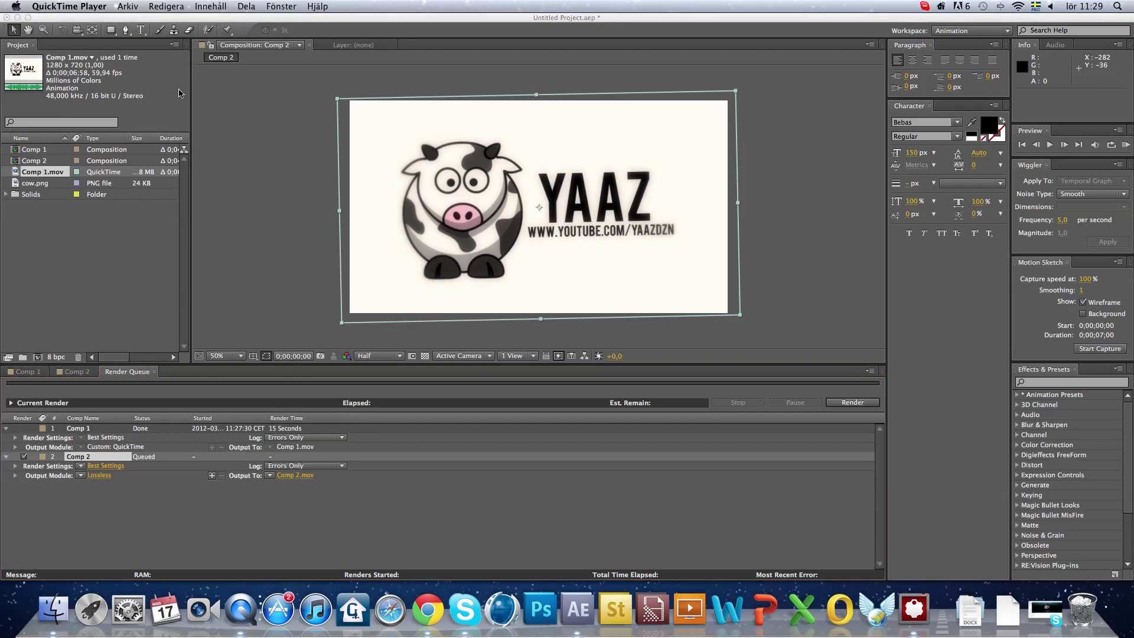